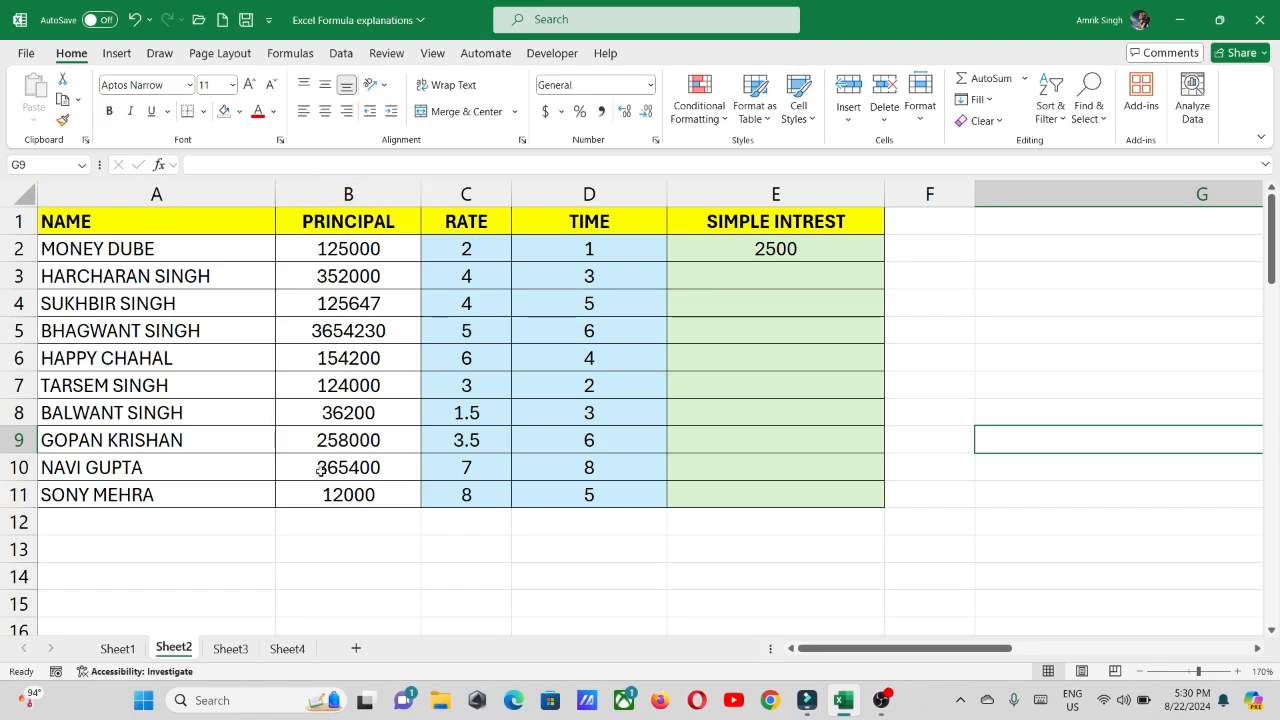
Review the simple interest formula in E2 and enter =B3*C3*D3/100 in E3
left_click(86, 252)
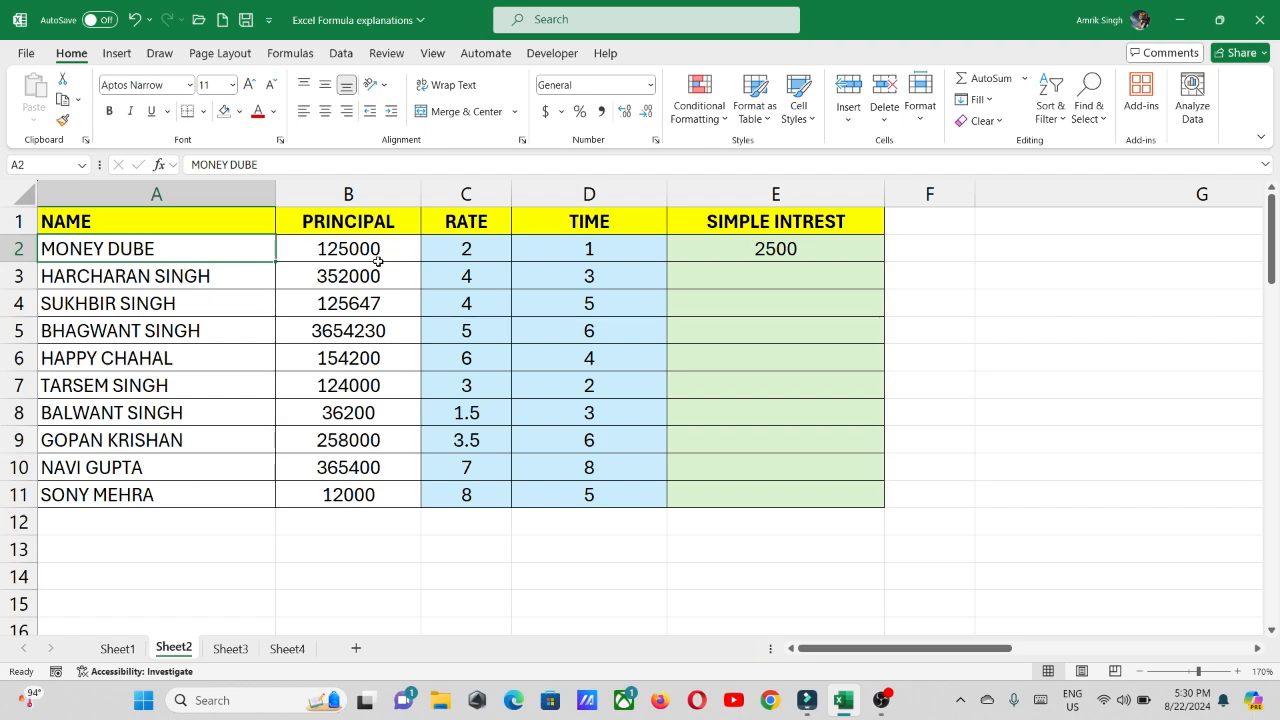
left_click(462, 251)
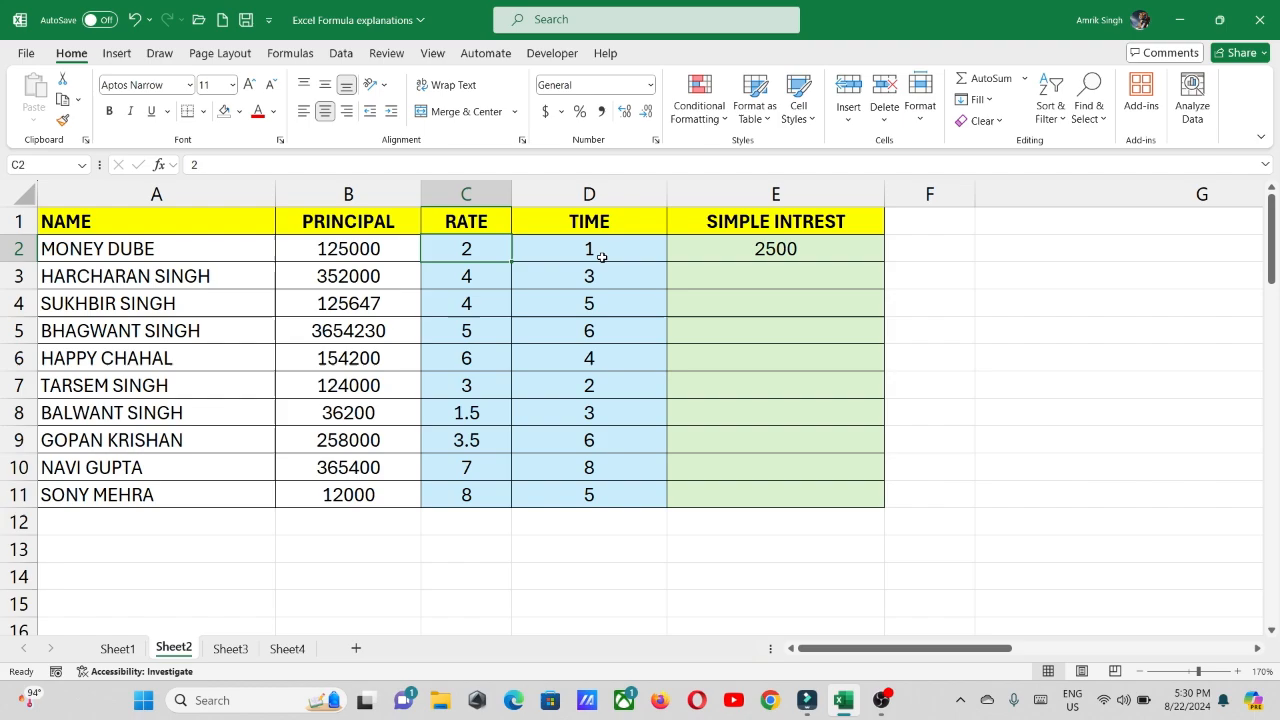
double_click(762, 248)
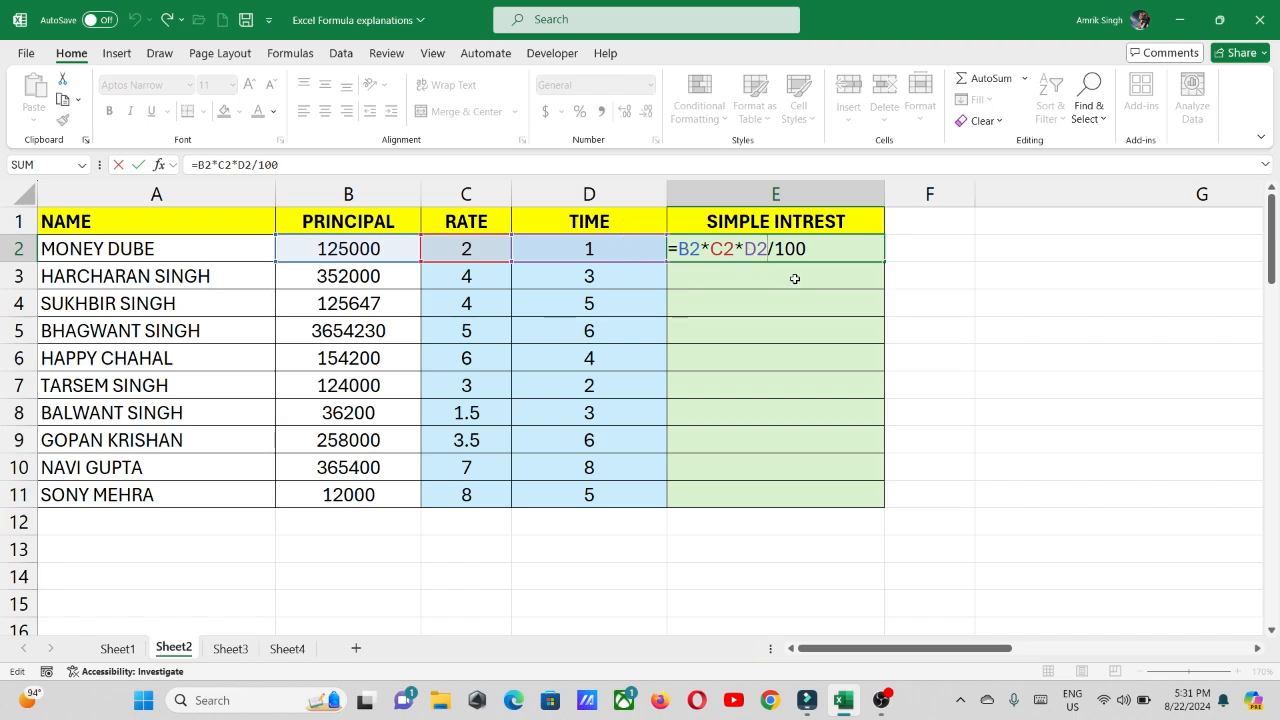
key("Return")
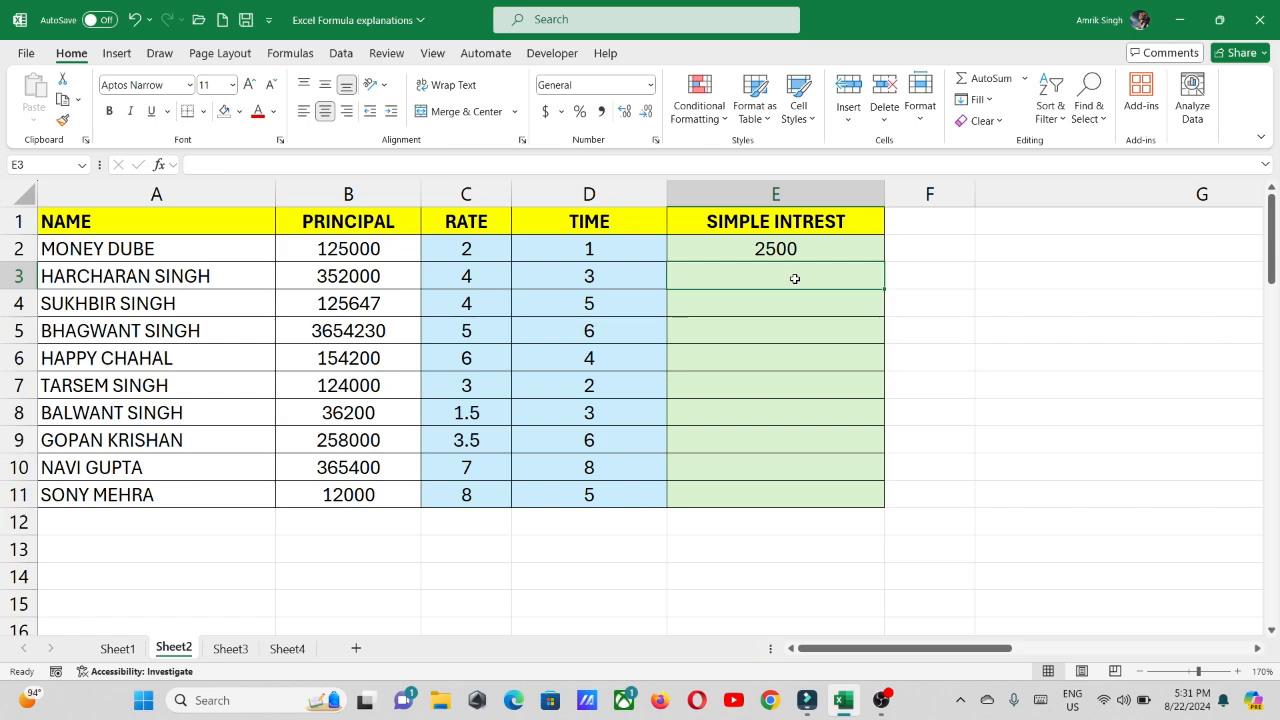
type("=")
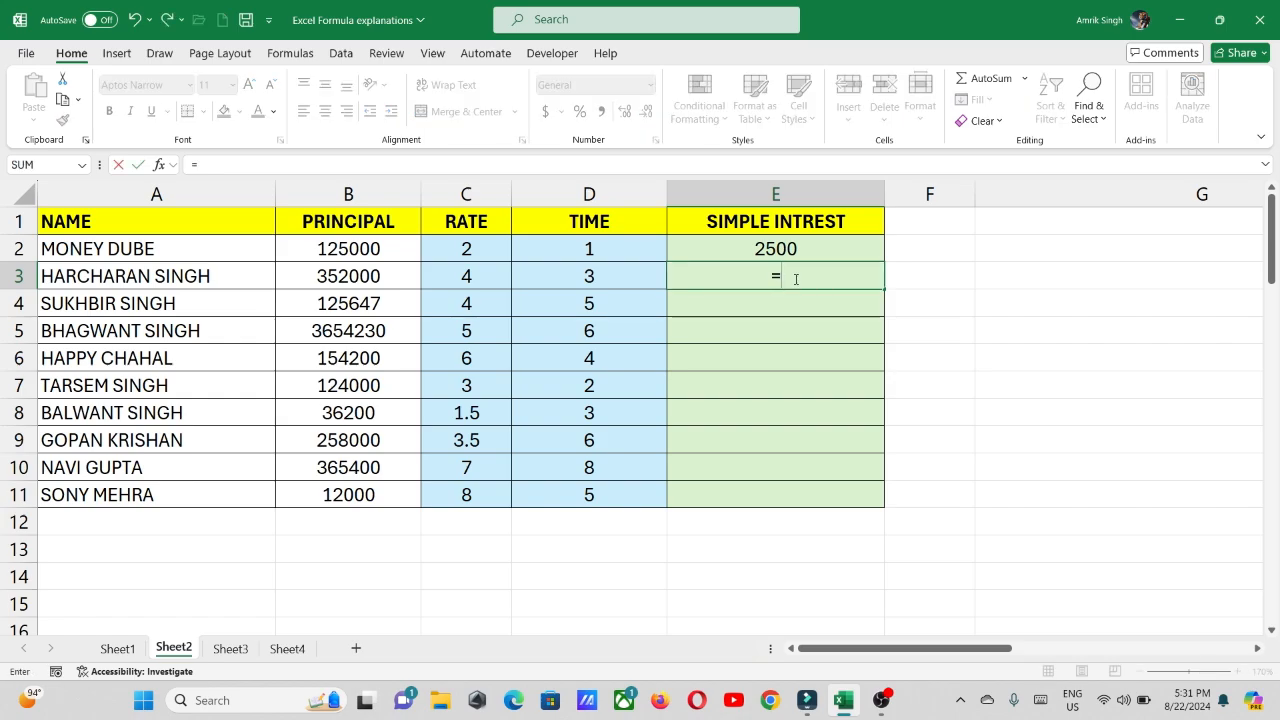
left_click(300, 274)
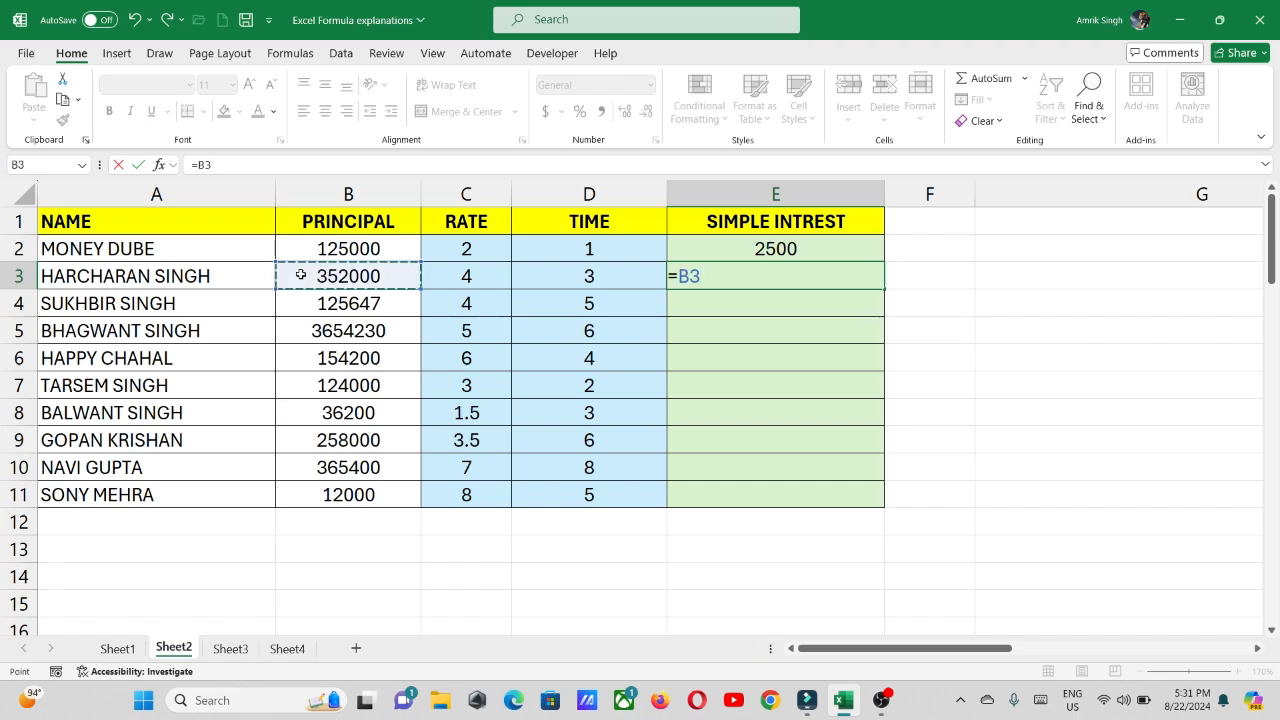
type("*")
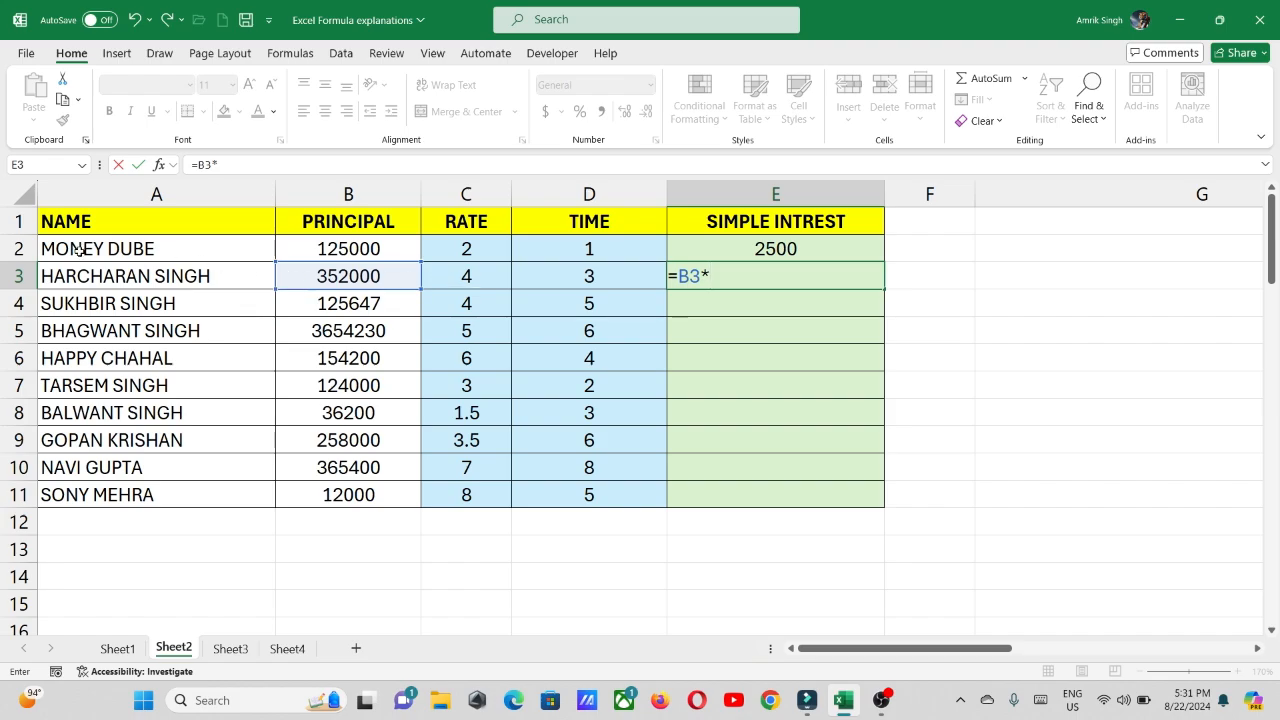
left_click(449, 277)
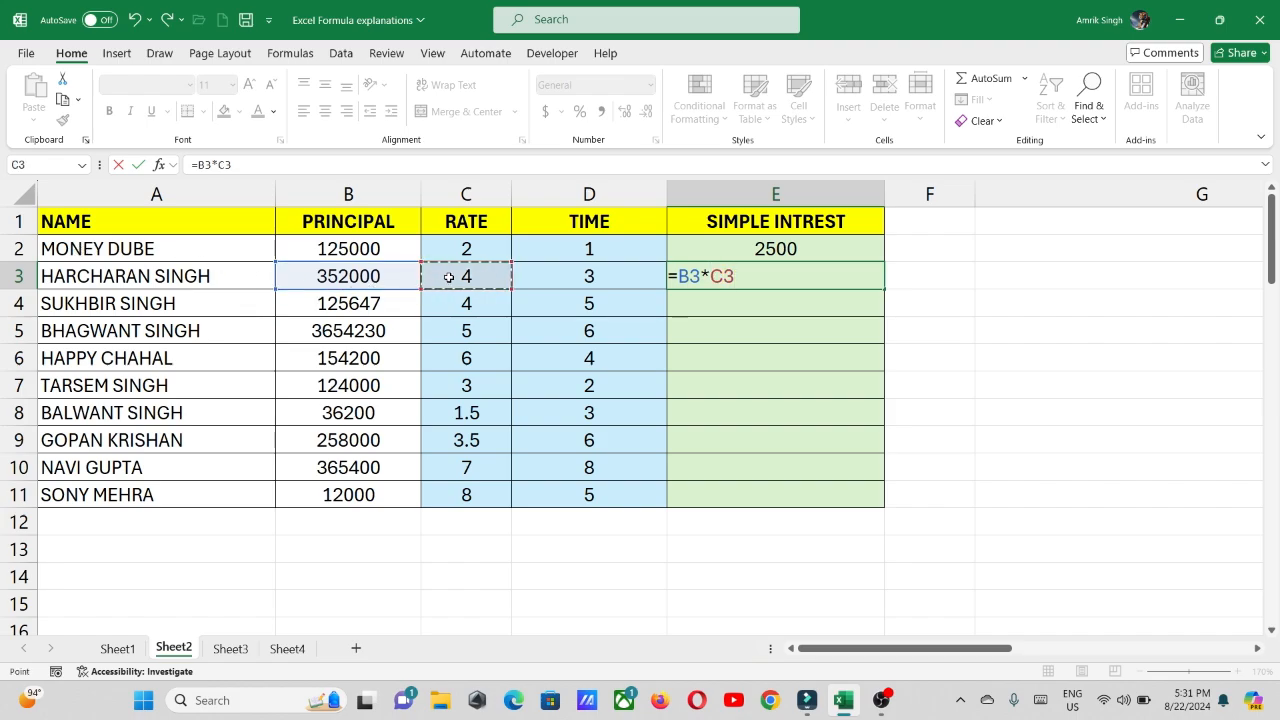
type("*")
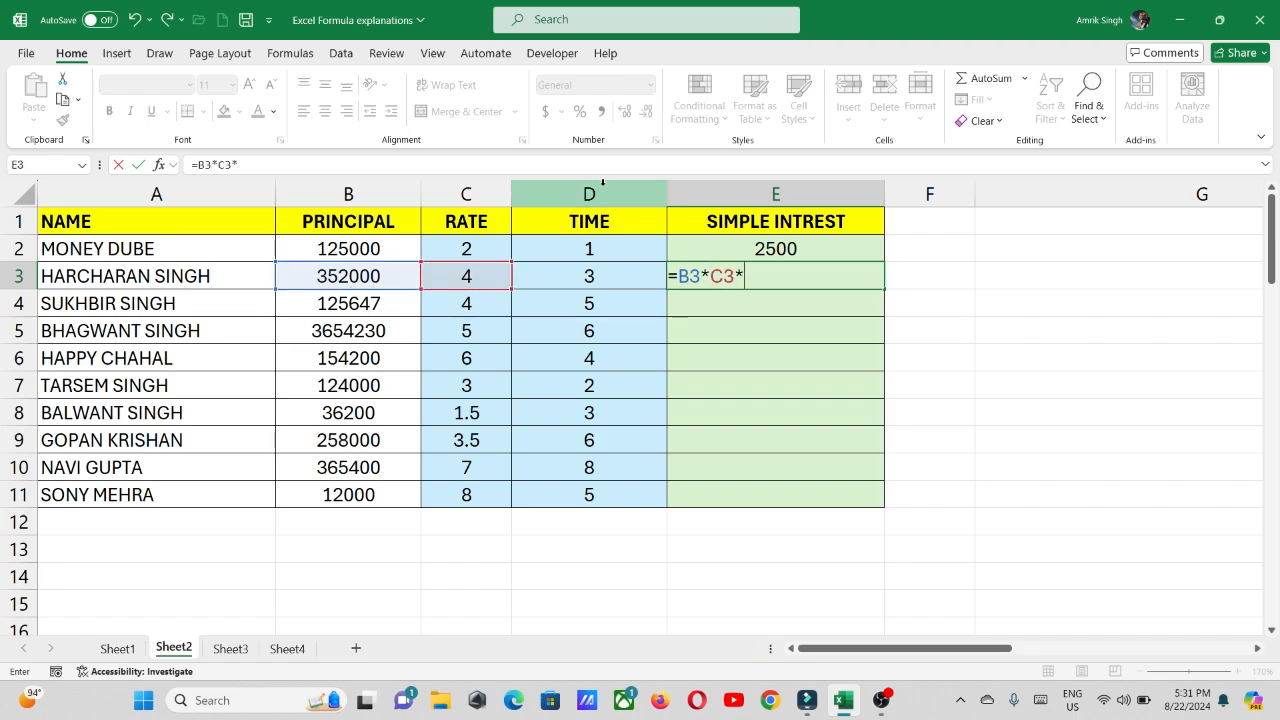
left_click(613, 274)
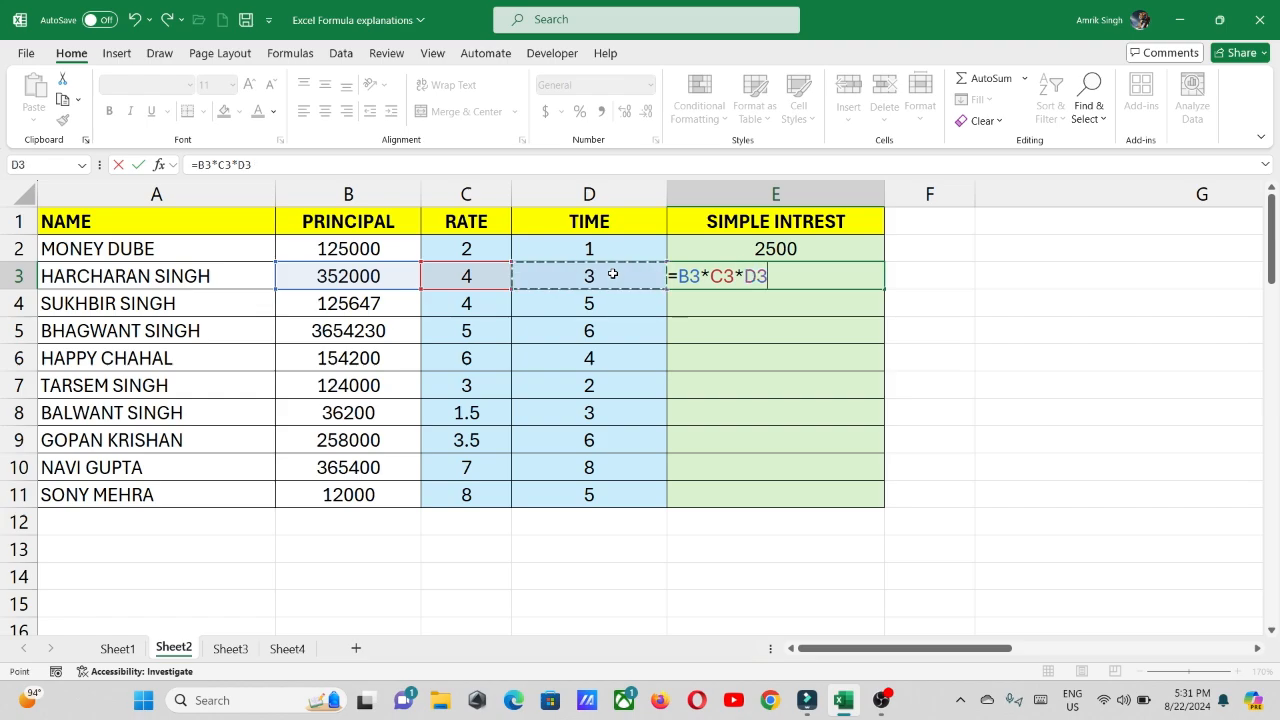
type("/100")
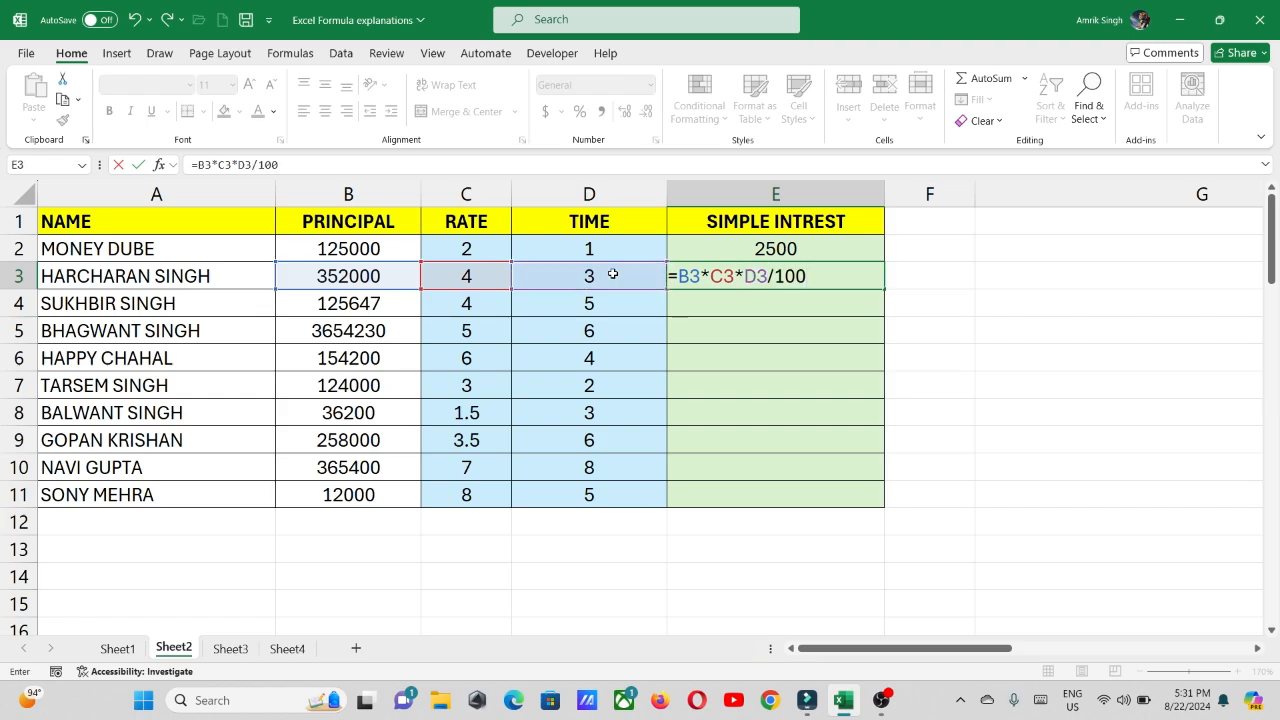
key("Return")
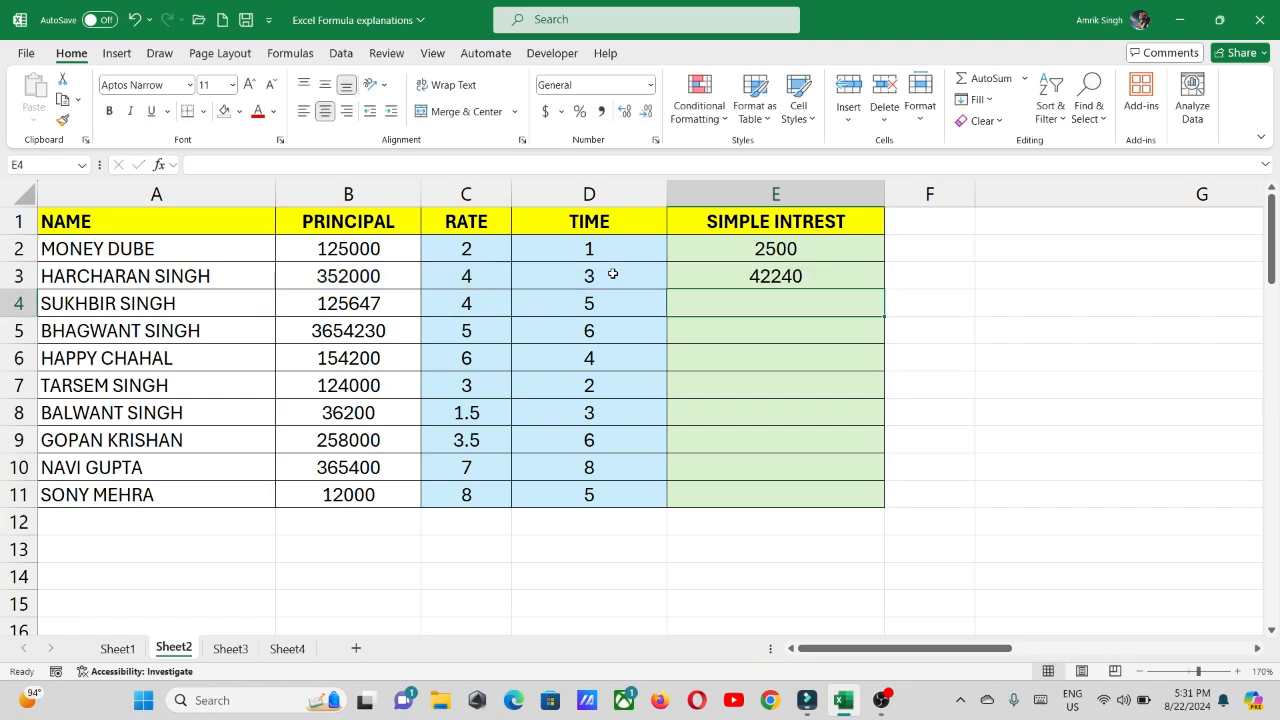
Check the principal, rate and time in row 3, and fill the E3 formula down to E11
left_click(385, 288)
left_click(494, 282)
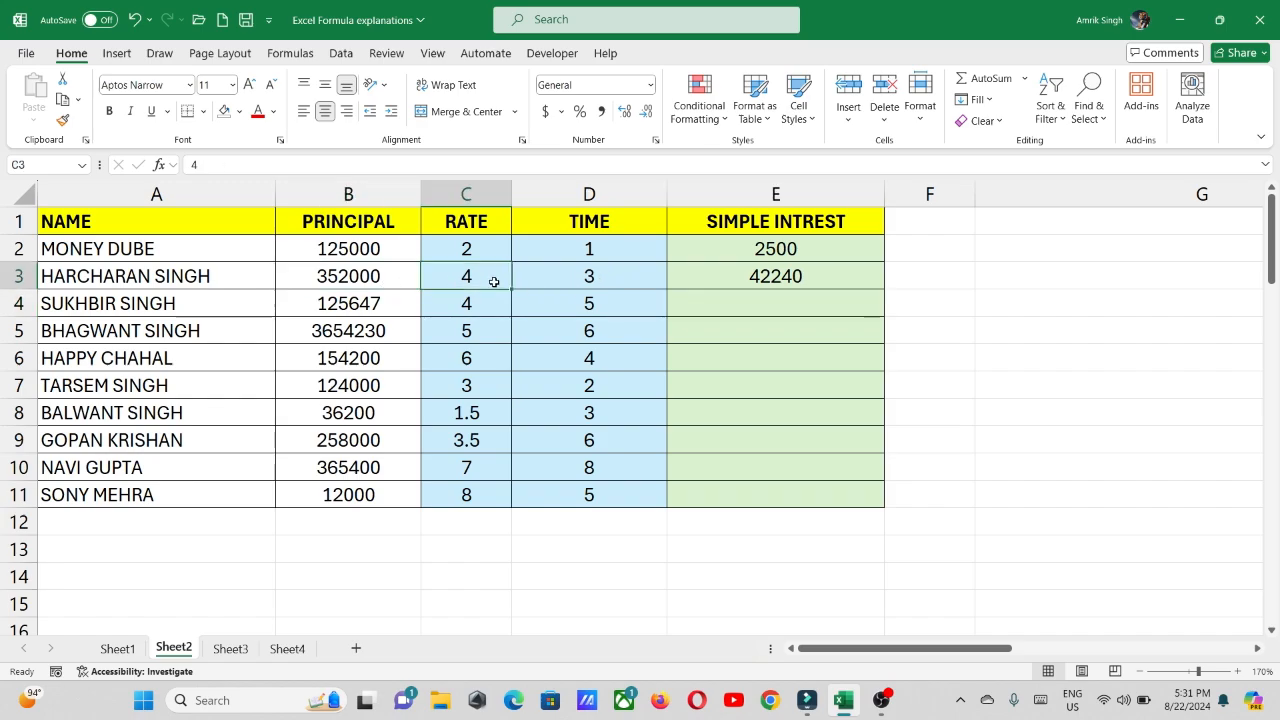
left_click(580, 278)
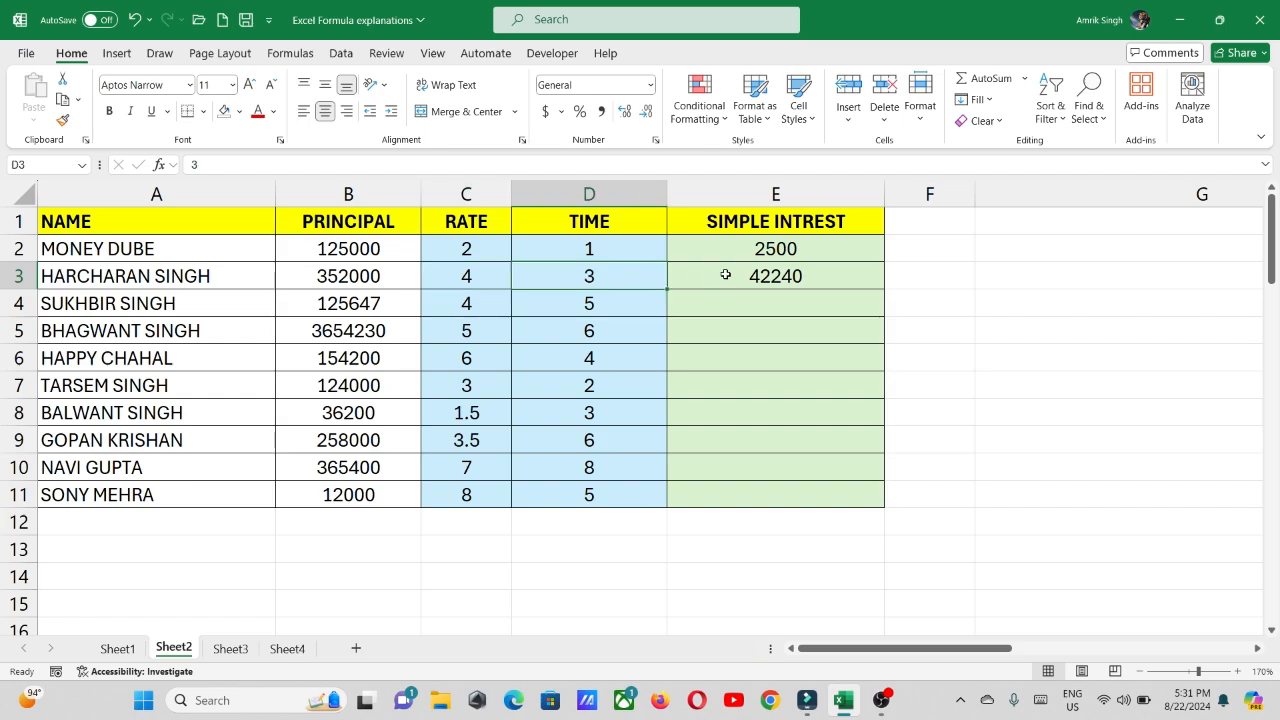
left_click(793, 287)
left_click_drag(886, 288, 886, 502)
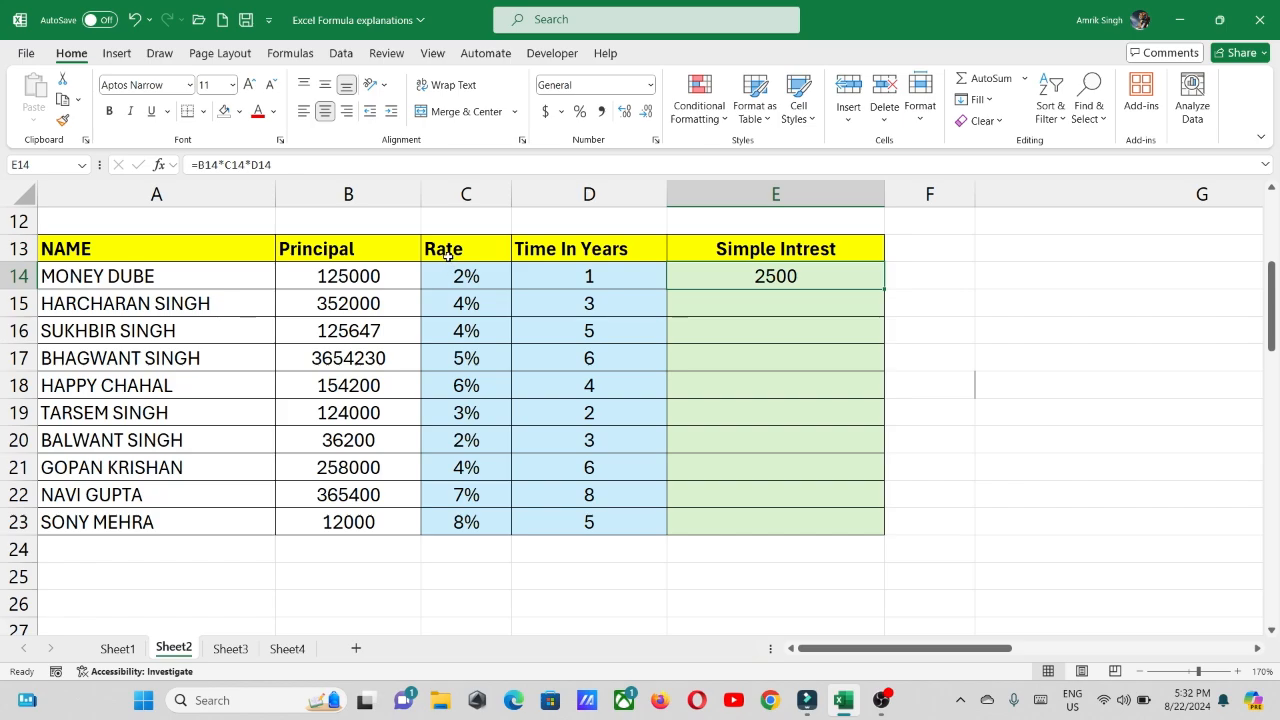
Compare the percentage rates in C14:C23 with the first table's rates and examine the simple interest formula in E14
left_click_drag(457, 276, 462, 522)
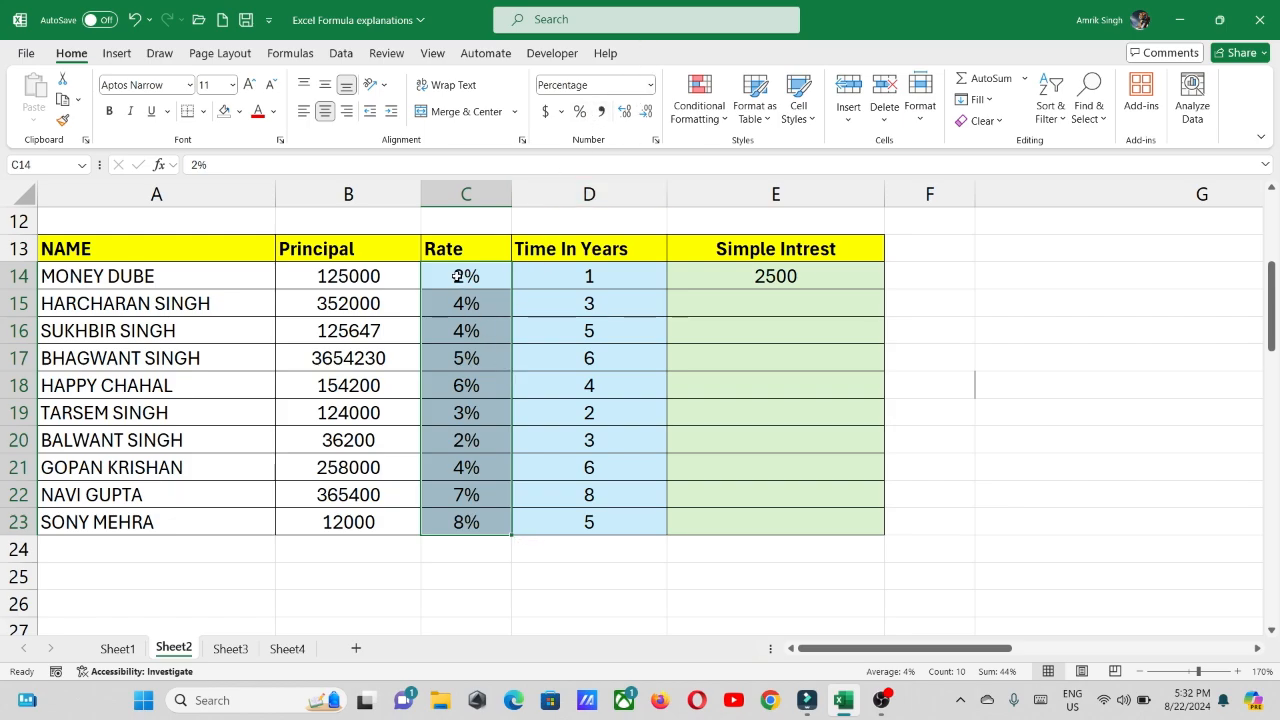
scroll(575, 320, "up", 3)
scroll(516, 250, "up", 1)
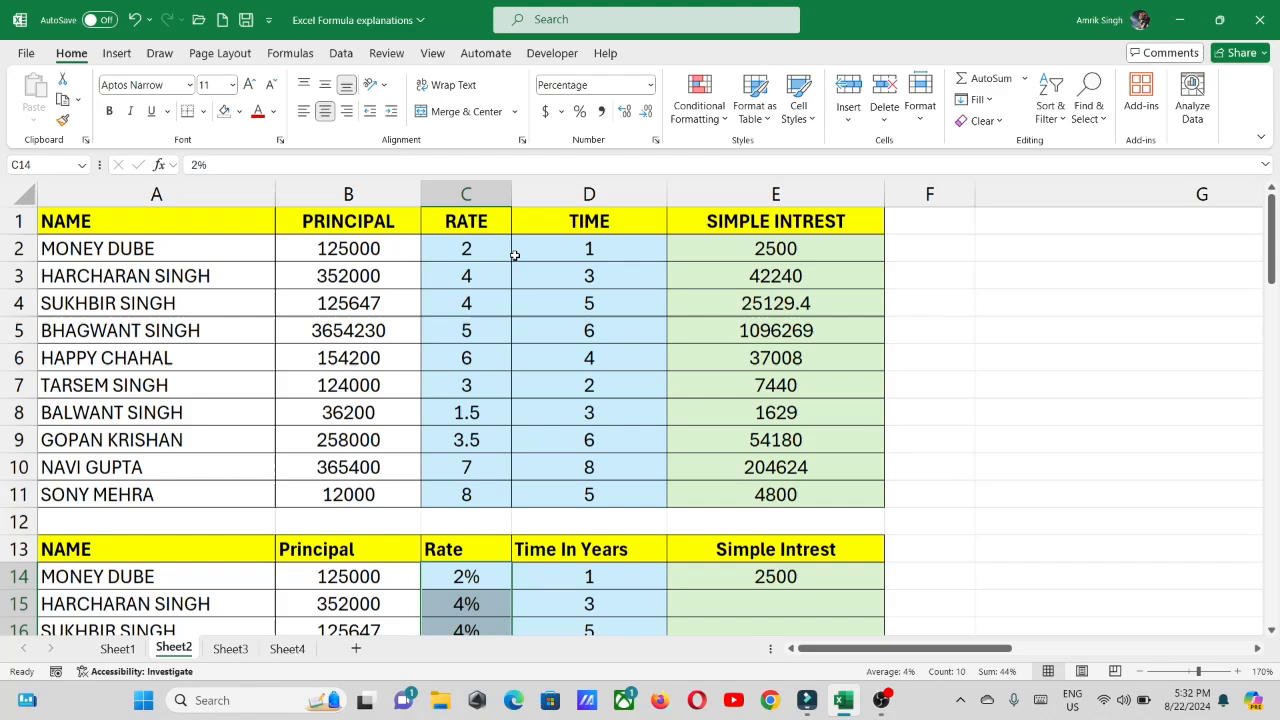
scroll(514, 413, "down", 1)
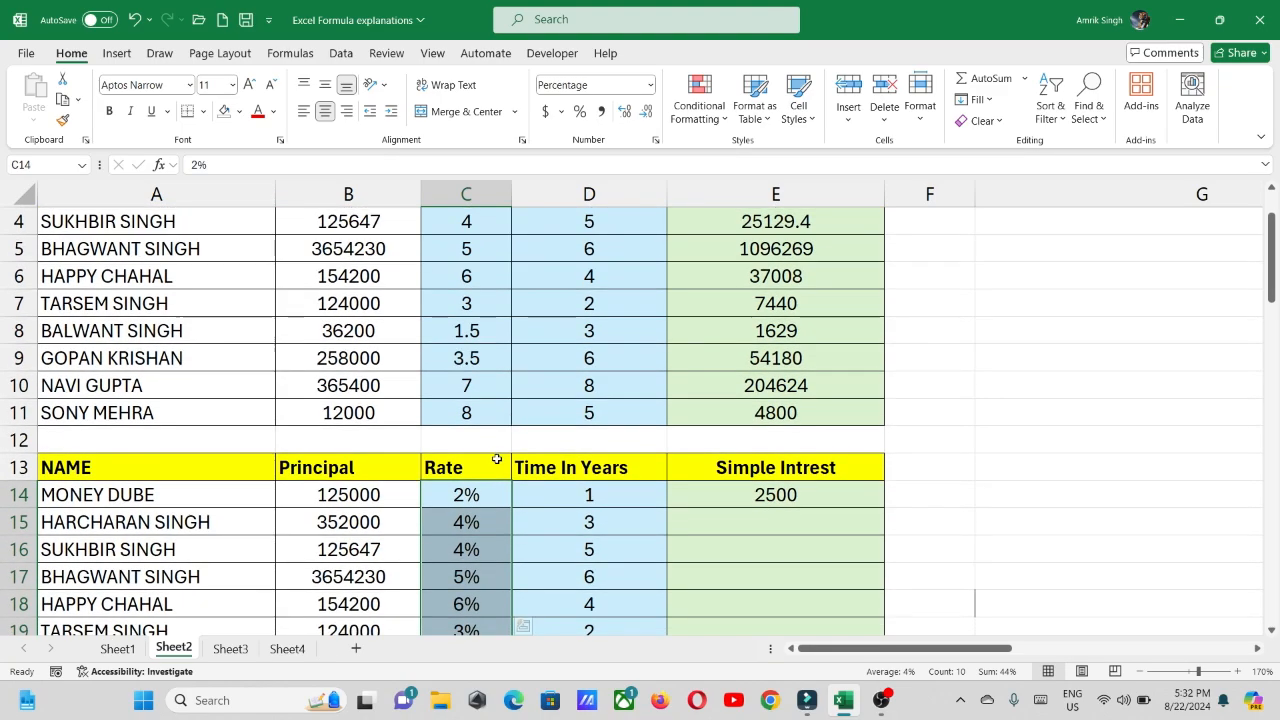
scroll(487, 551, "down", 1)
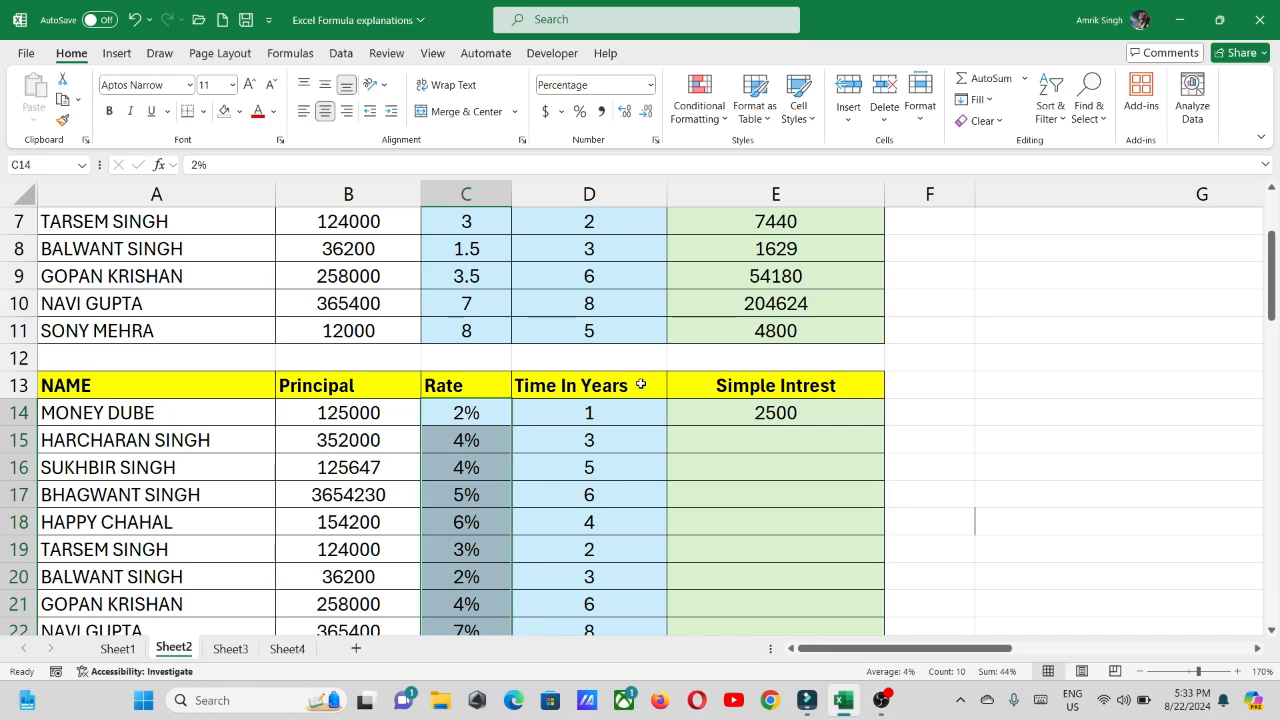
left_click(707, 405)
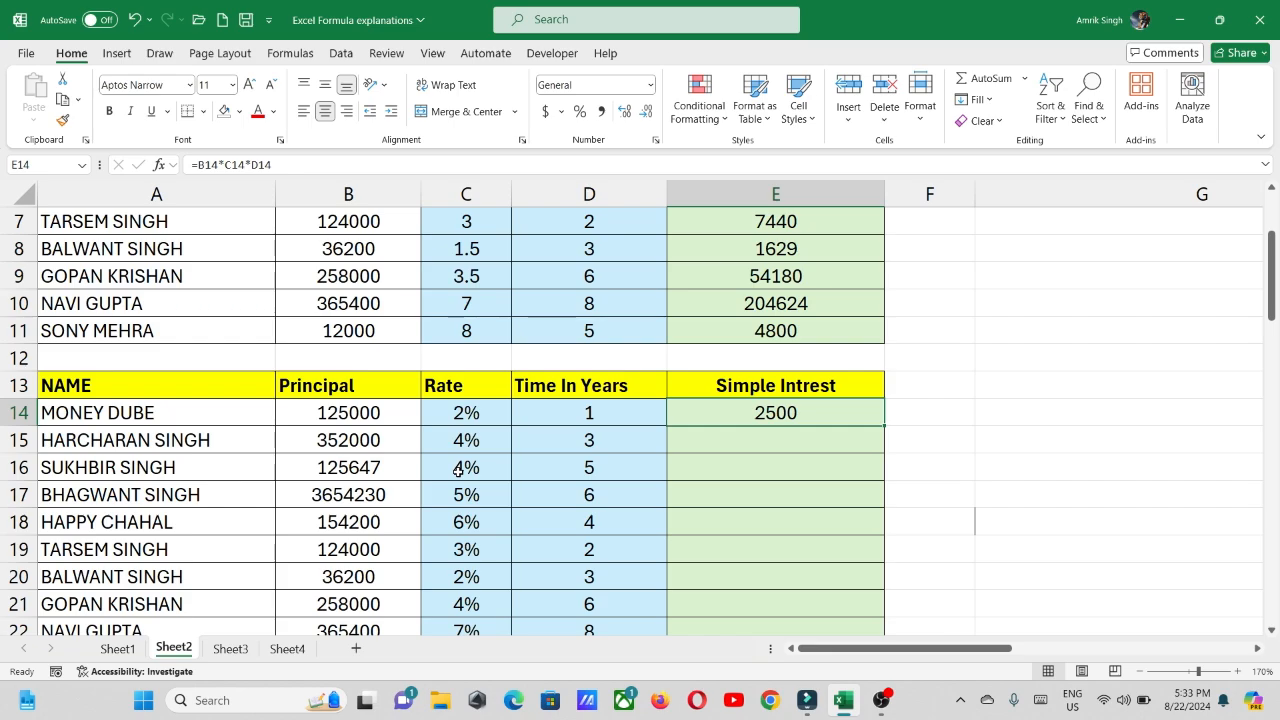
double_click(712, 403)
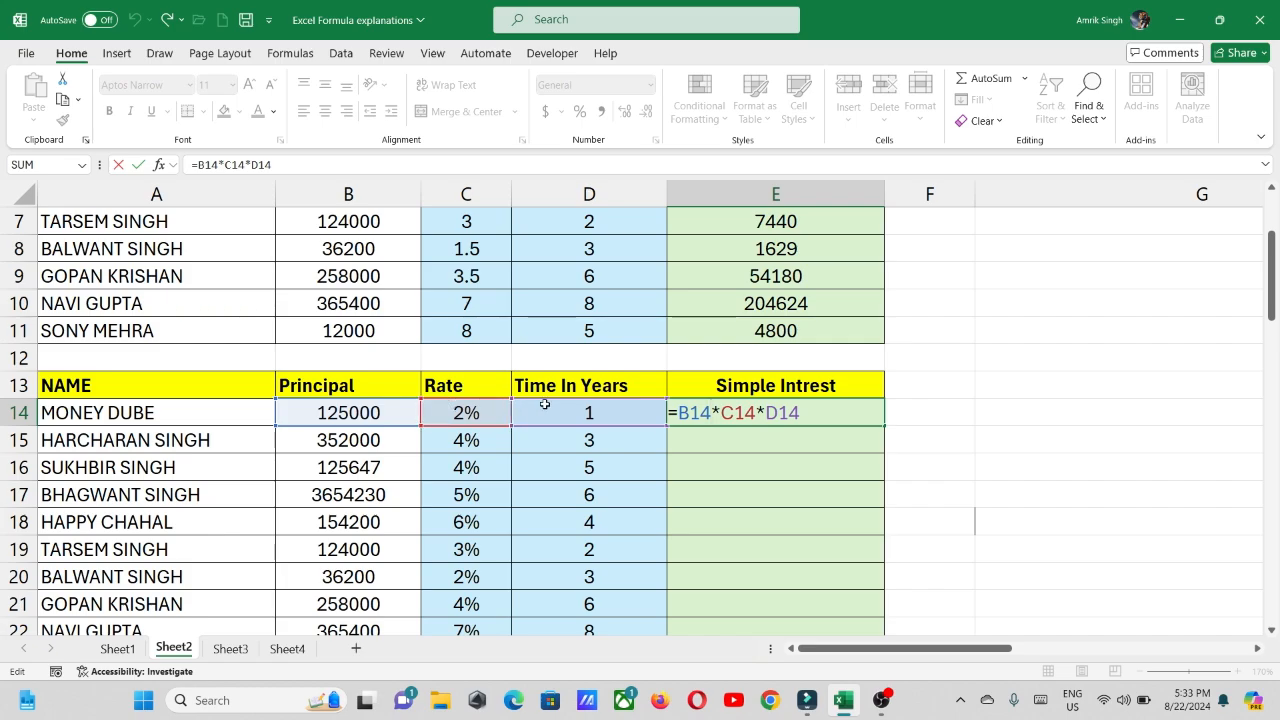
key("Return")
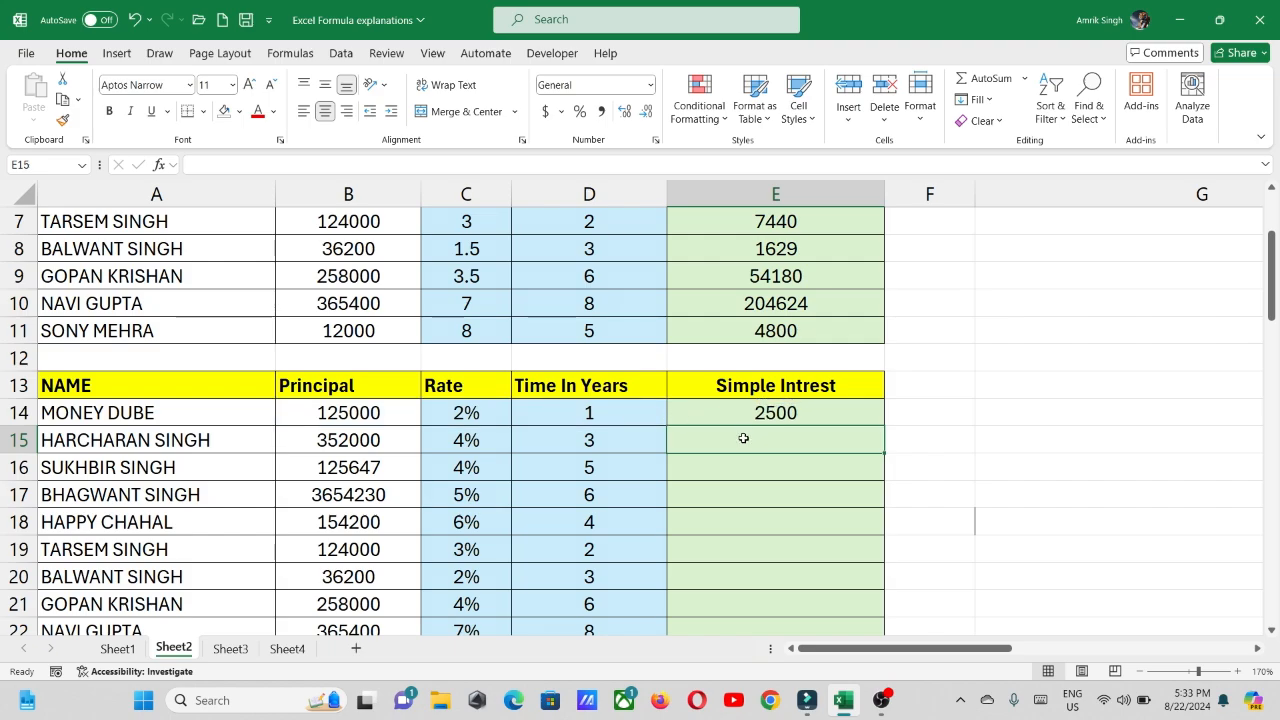
Enter the simple interest formula =B15*C15*D15 in E15
type("=")
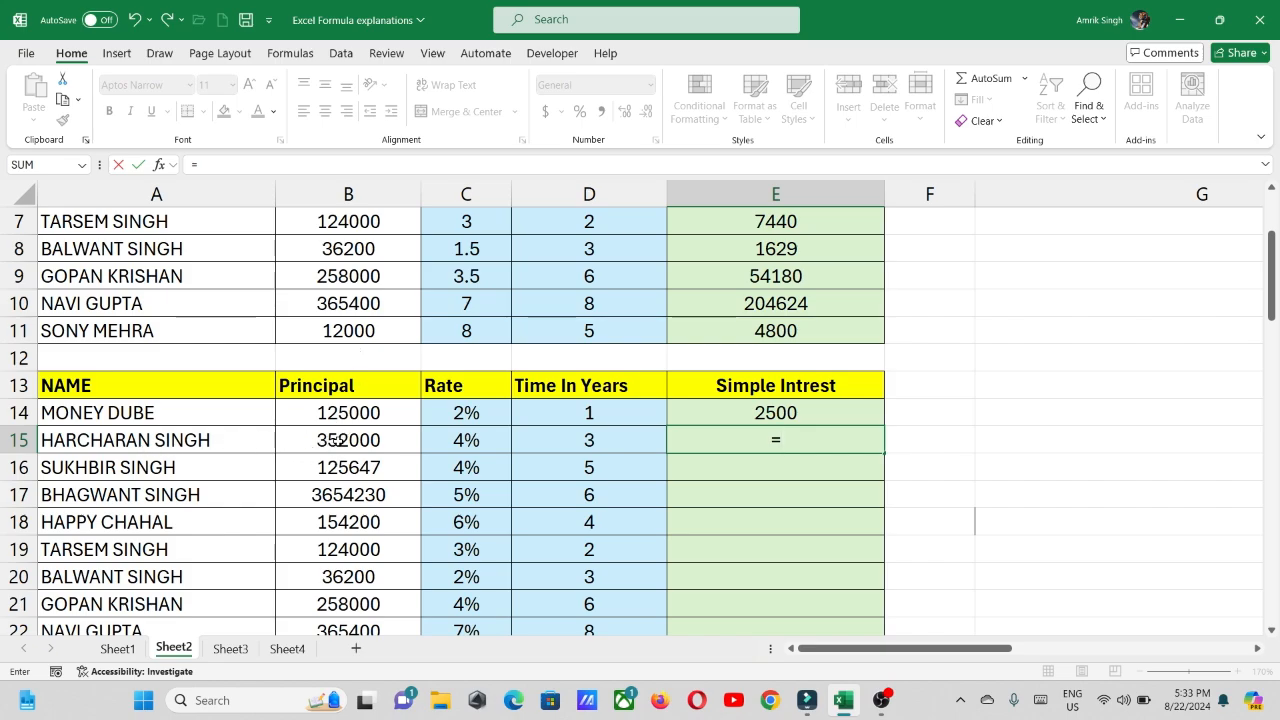
left_click(333, 440)
type("*")
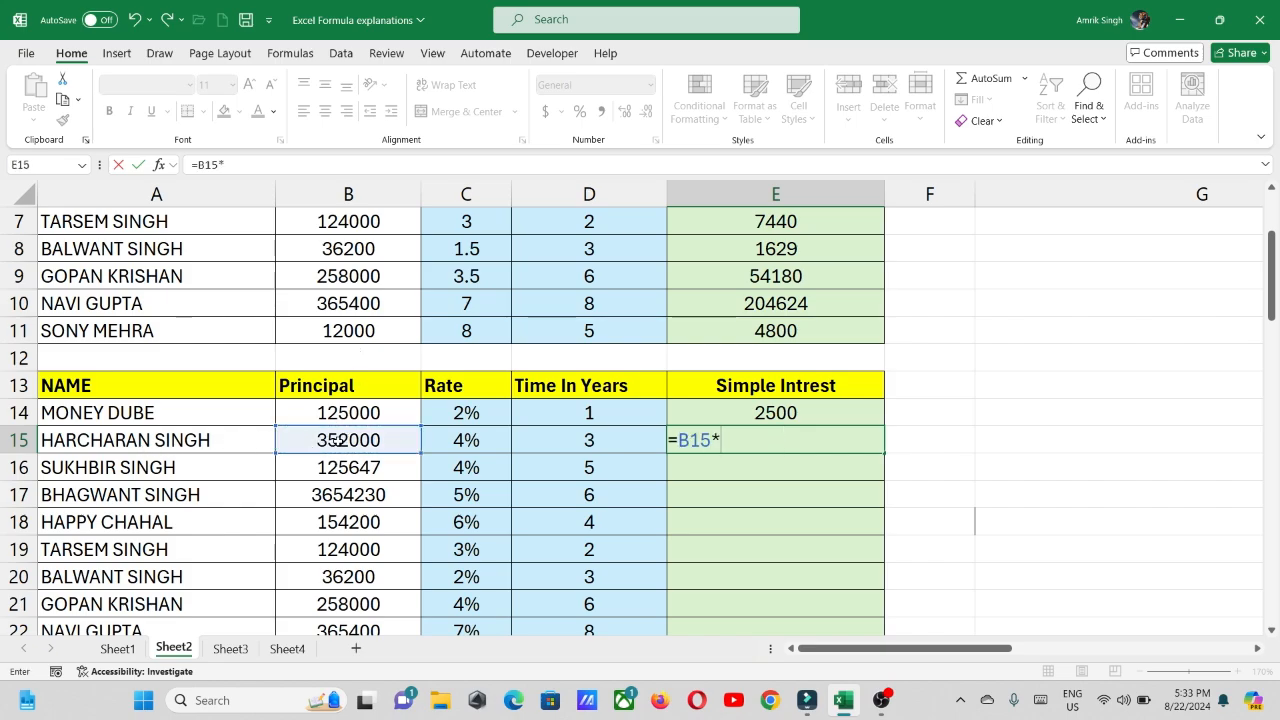
left_click(453, 438)
type("*")
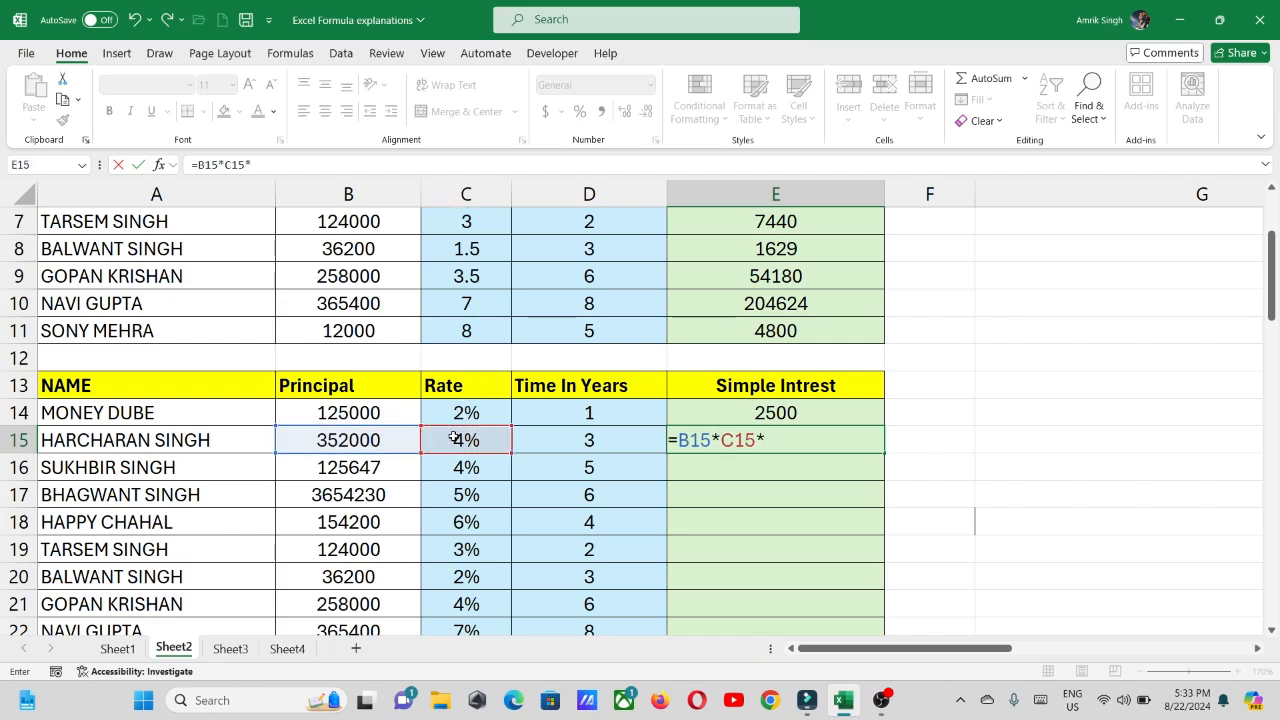
left_click(591, 441)
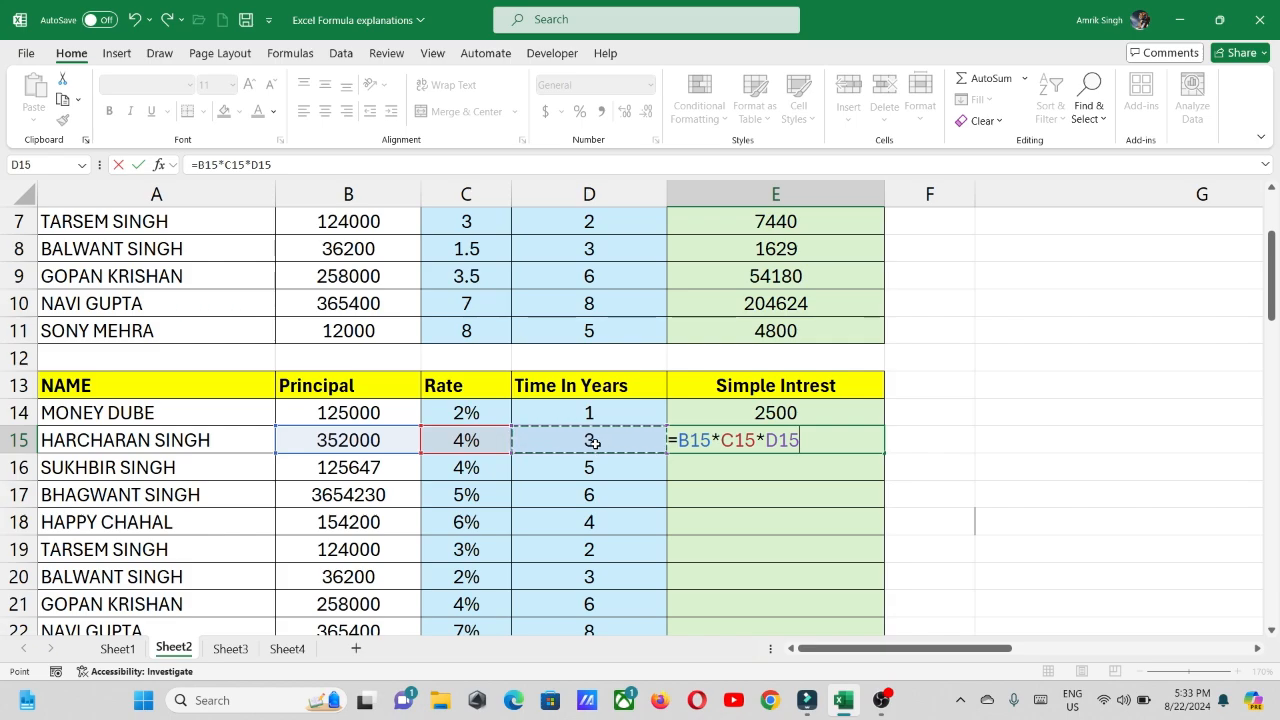
key("Return")
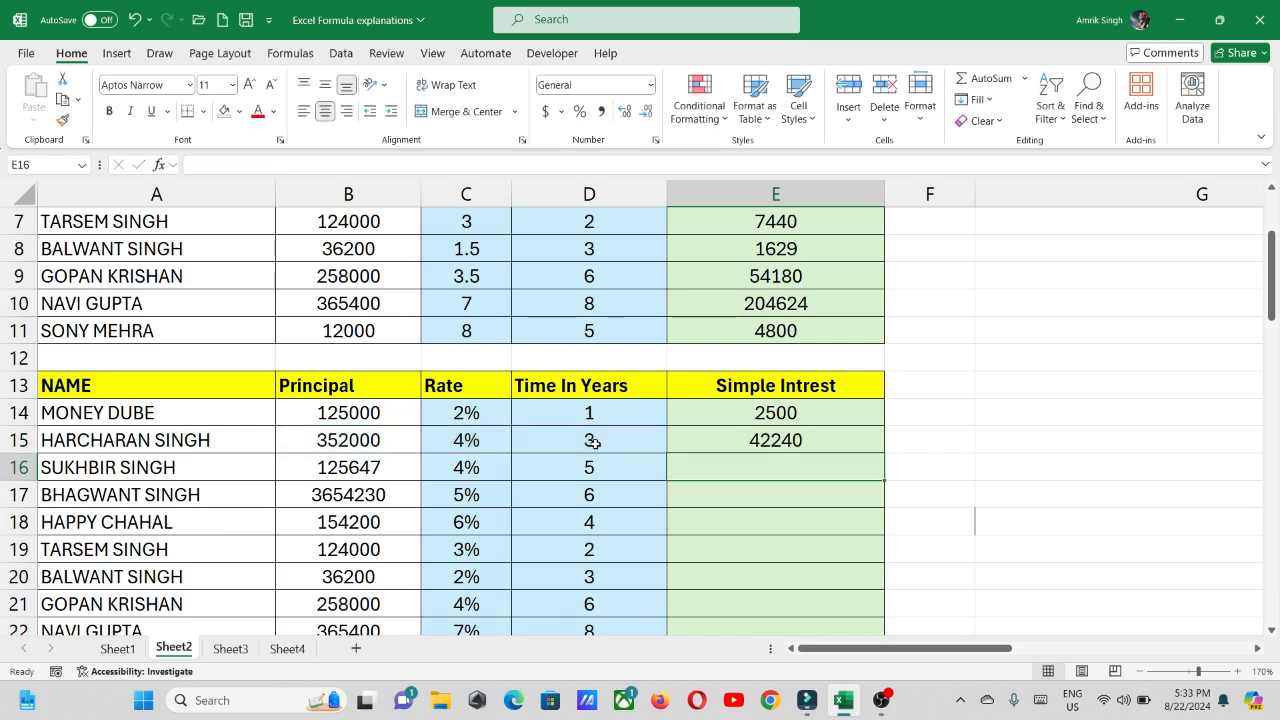
Fill the E15 formula down through E23 to complete the second table's simple interest column
left_click(869, 445)
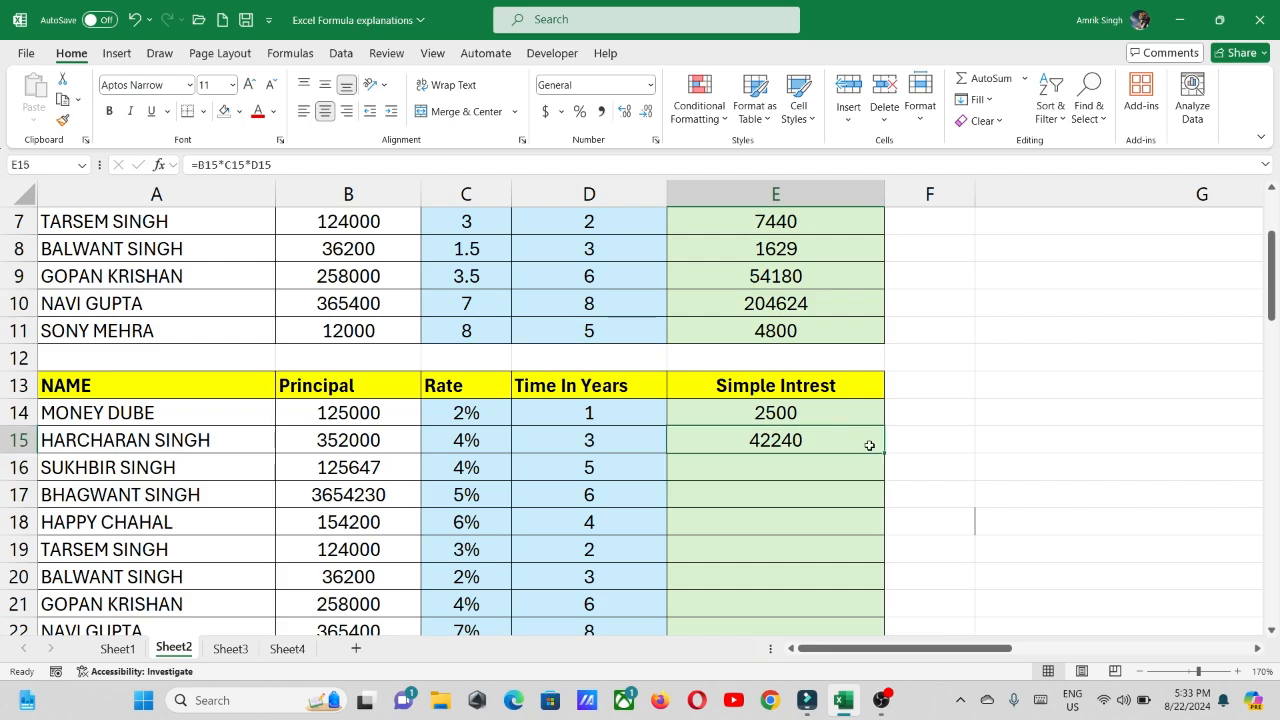
left_click_drag(884, 453, 866, 583)
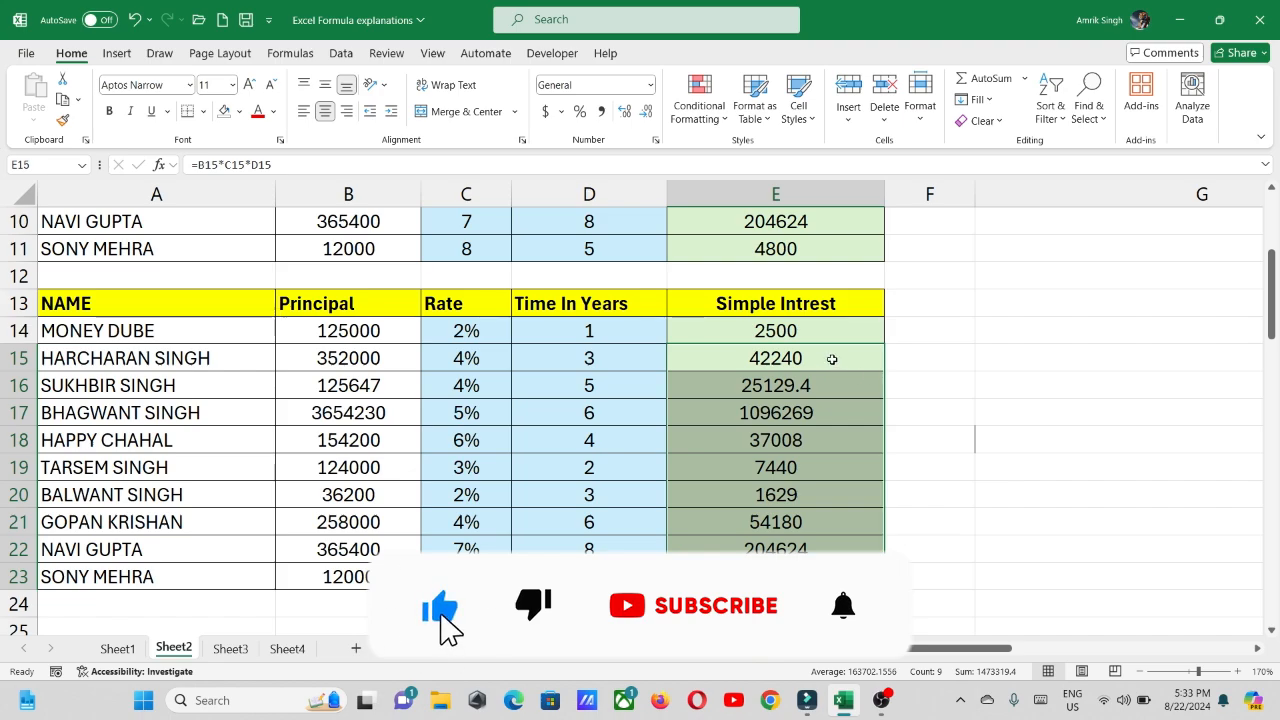
left_click(832, 359)
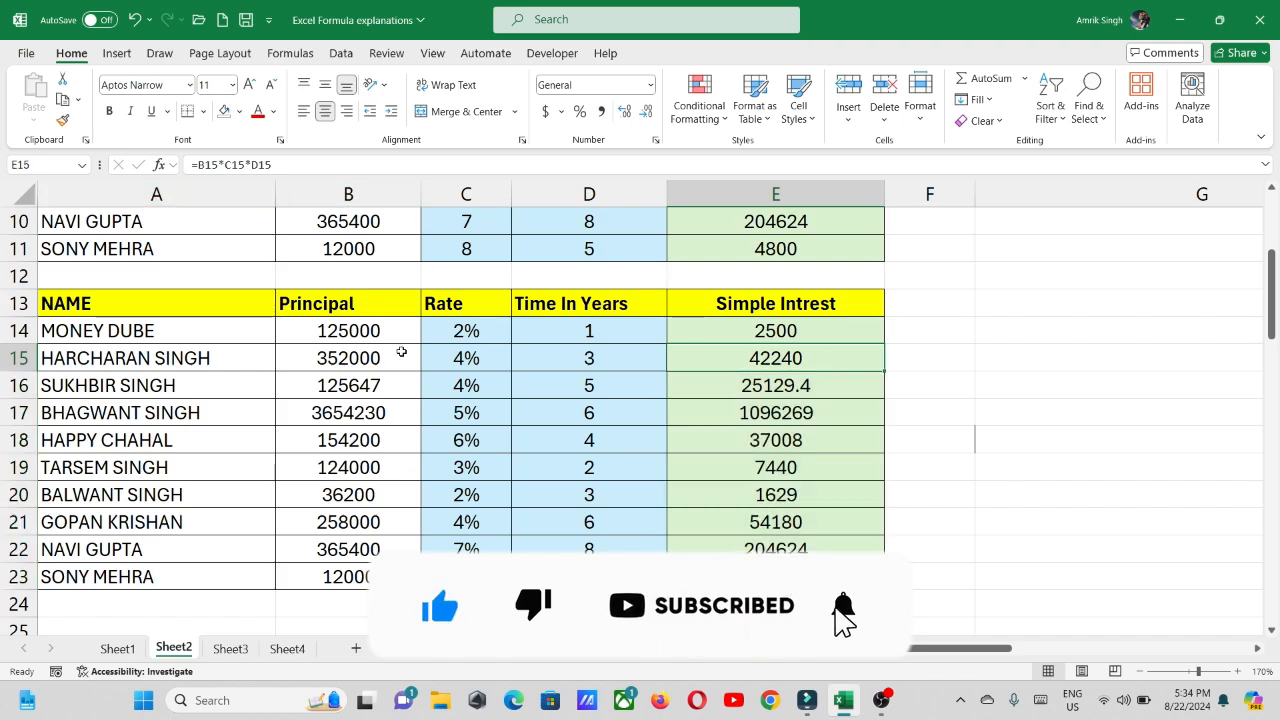
Examine the first table's simple interest formula in E10 against the second table's percentage rates, leaving the formula unedited
scroll(476, 358, "up", 1)
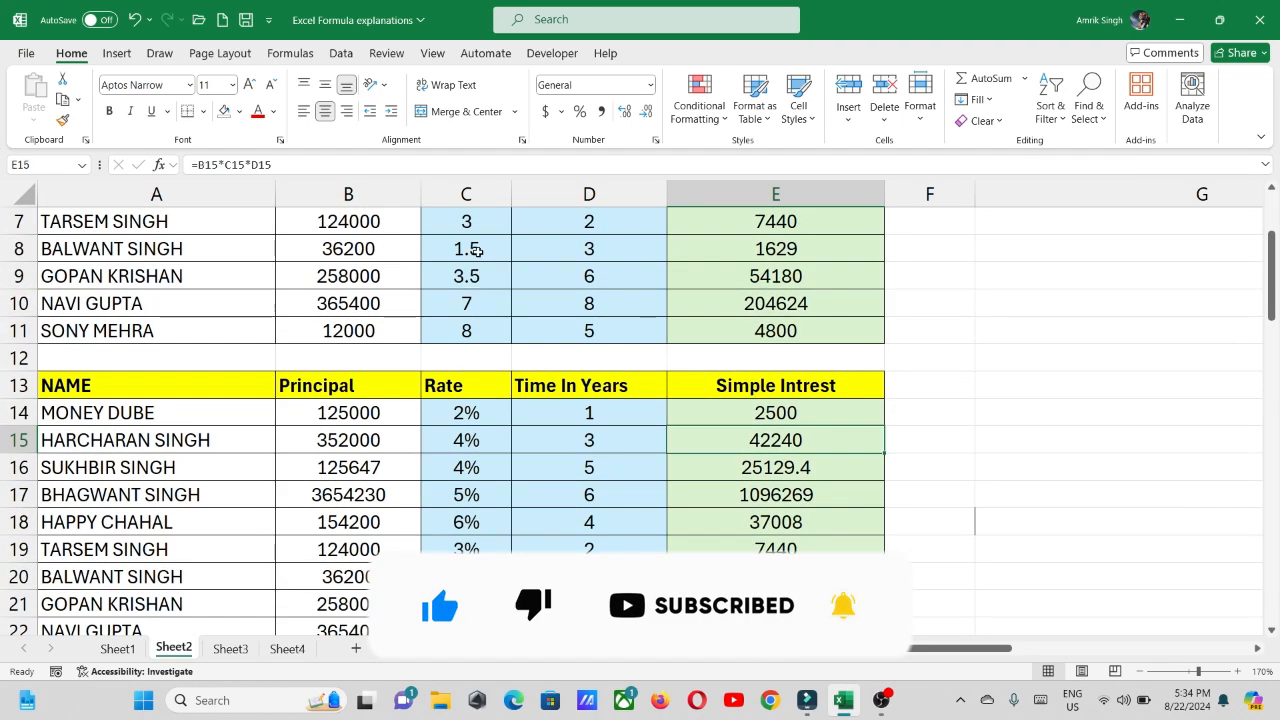
left_click(721, 291)
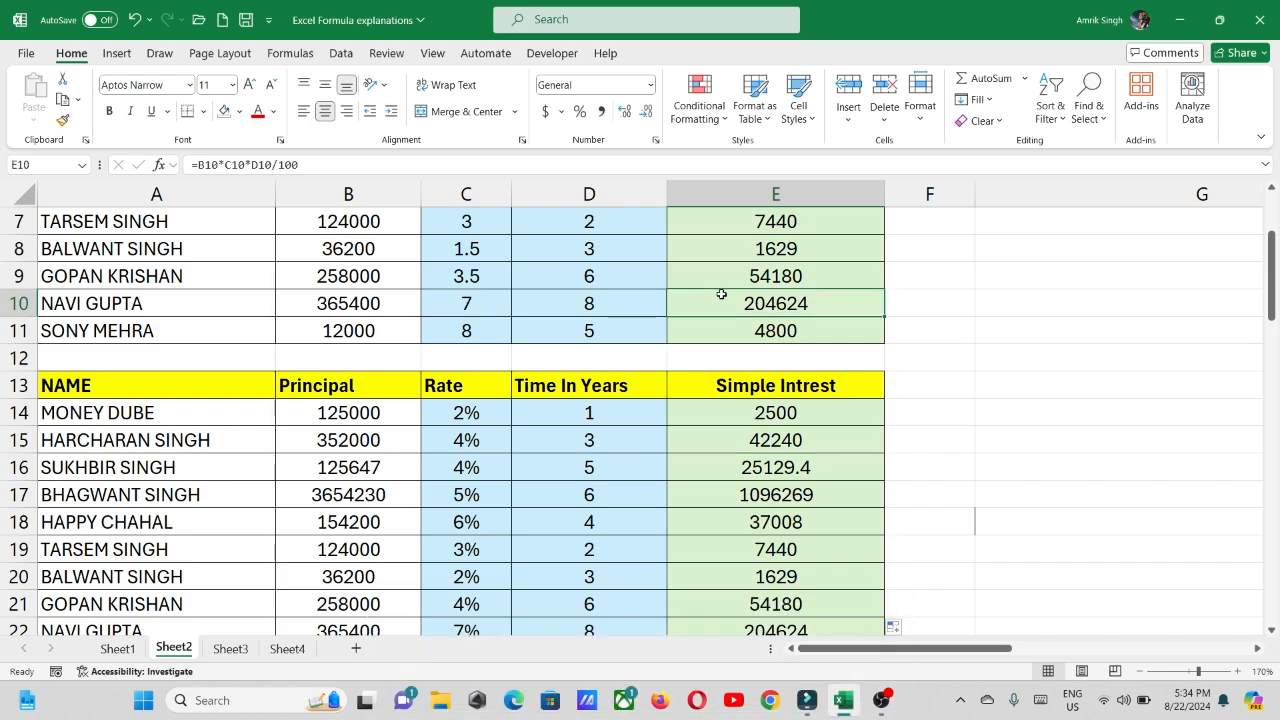
key("F2")
left_click(721, 300)
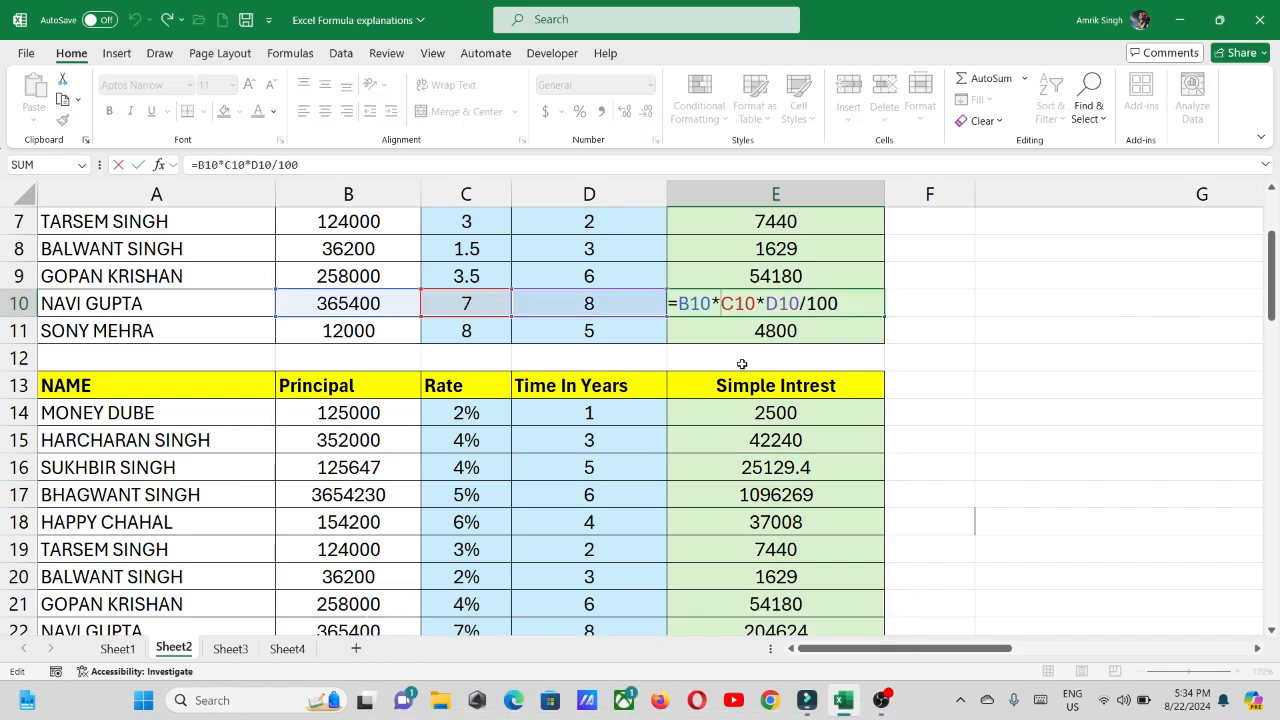
left_click(467, 441)
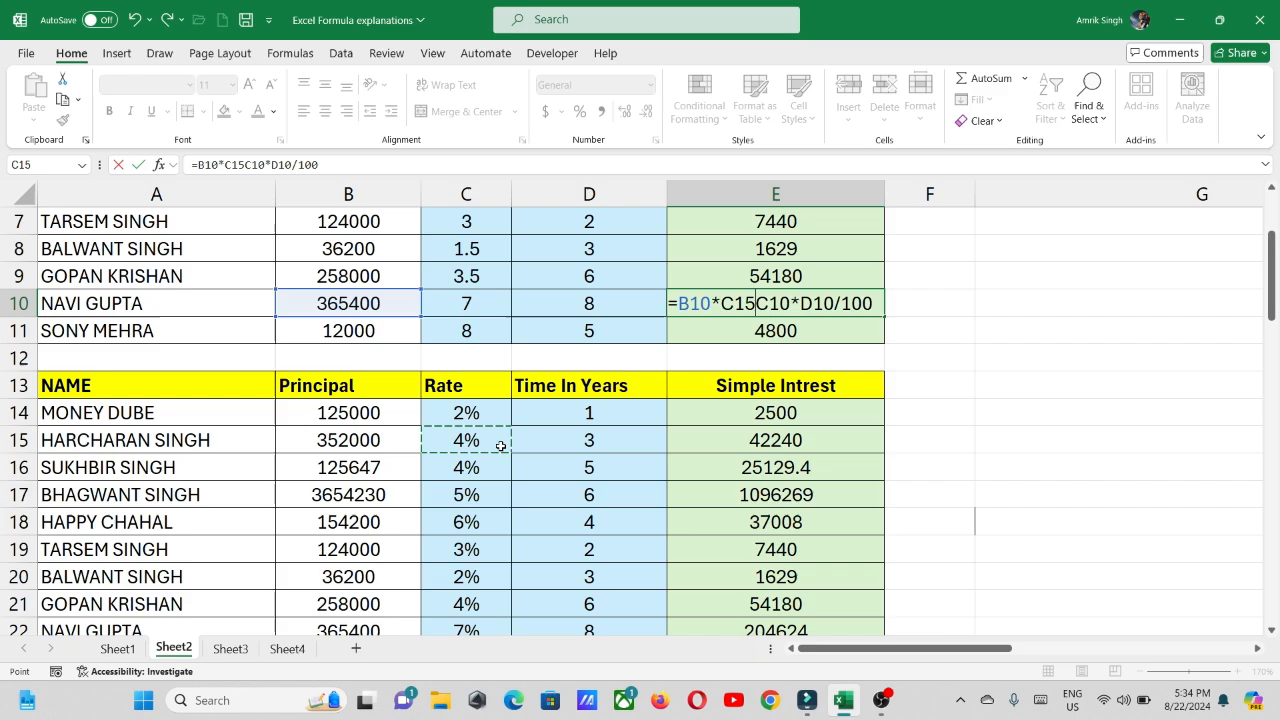
key("Escape")
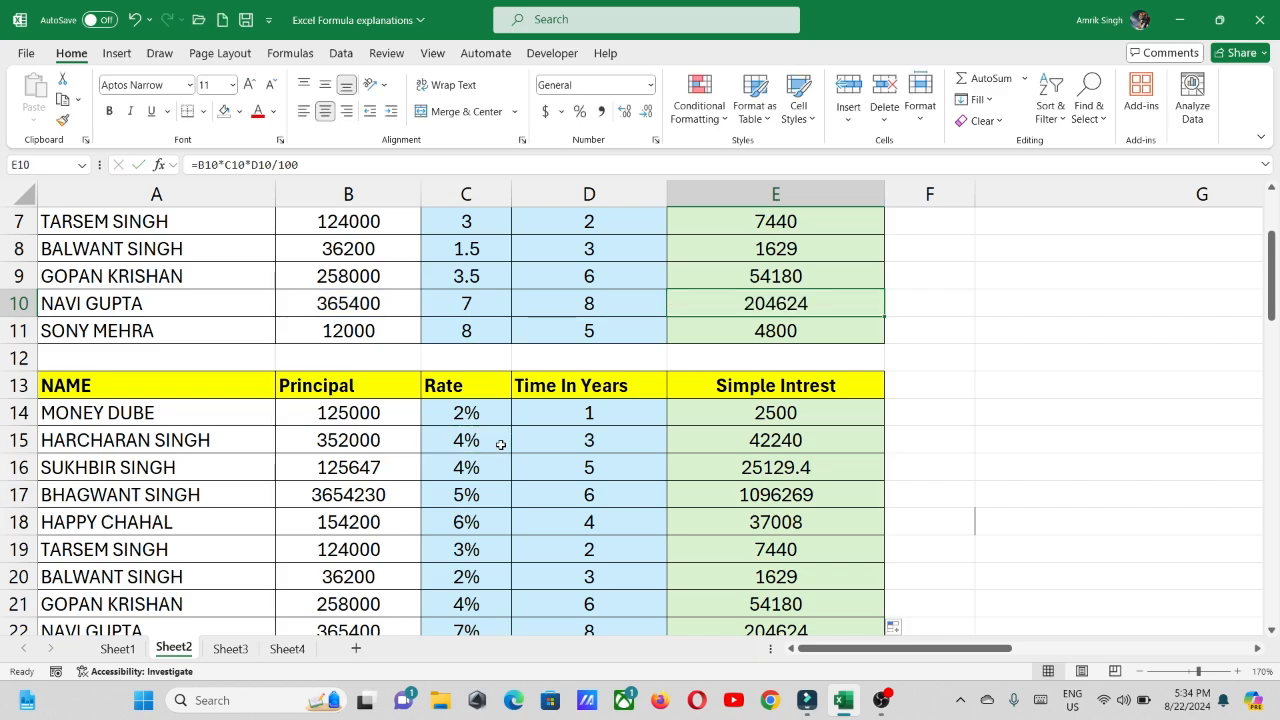
Examine the third table's principal, rate and time-in-months columns in rows 25 to 35 and the simple interest formula in E26
double_click(734, 441)
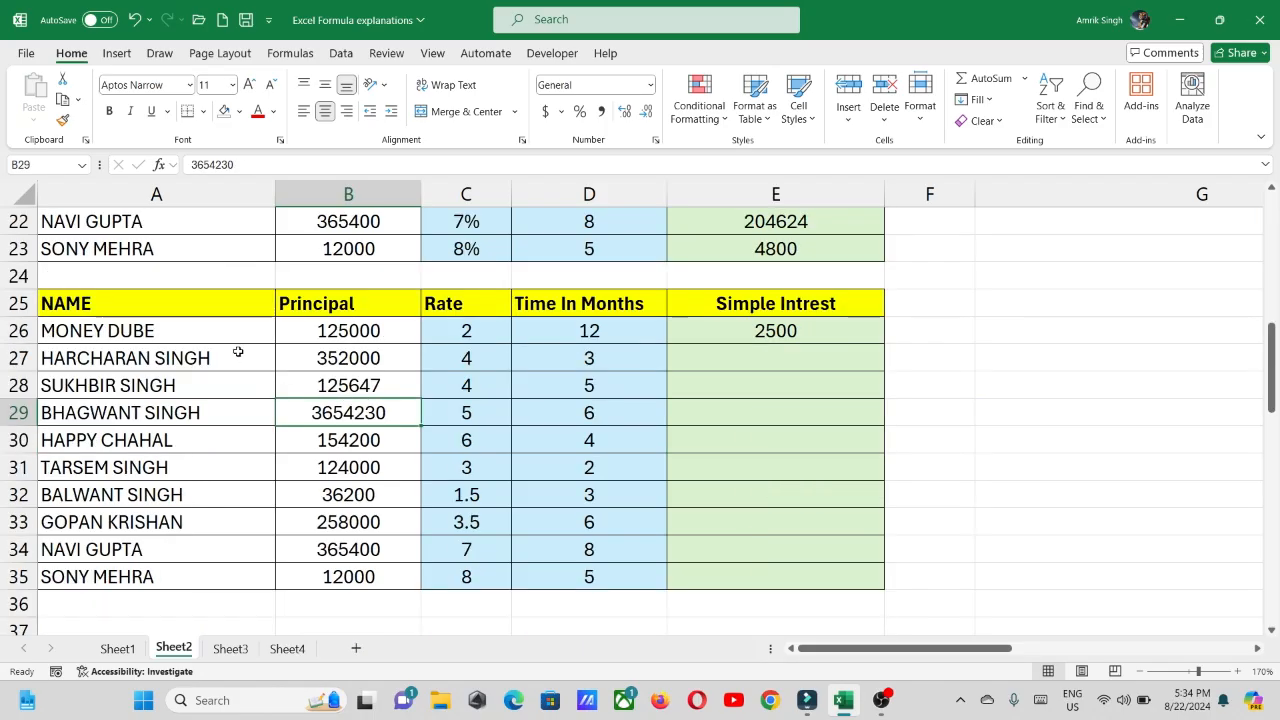
left_click_drag(187, 308, 182, 580)
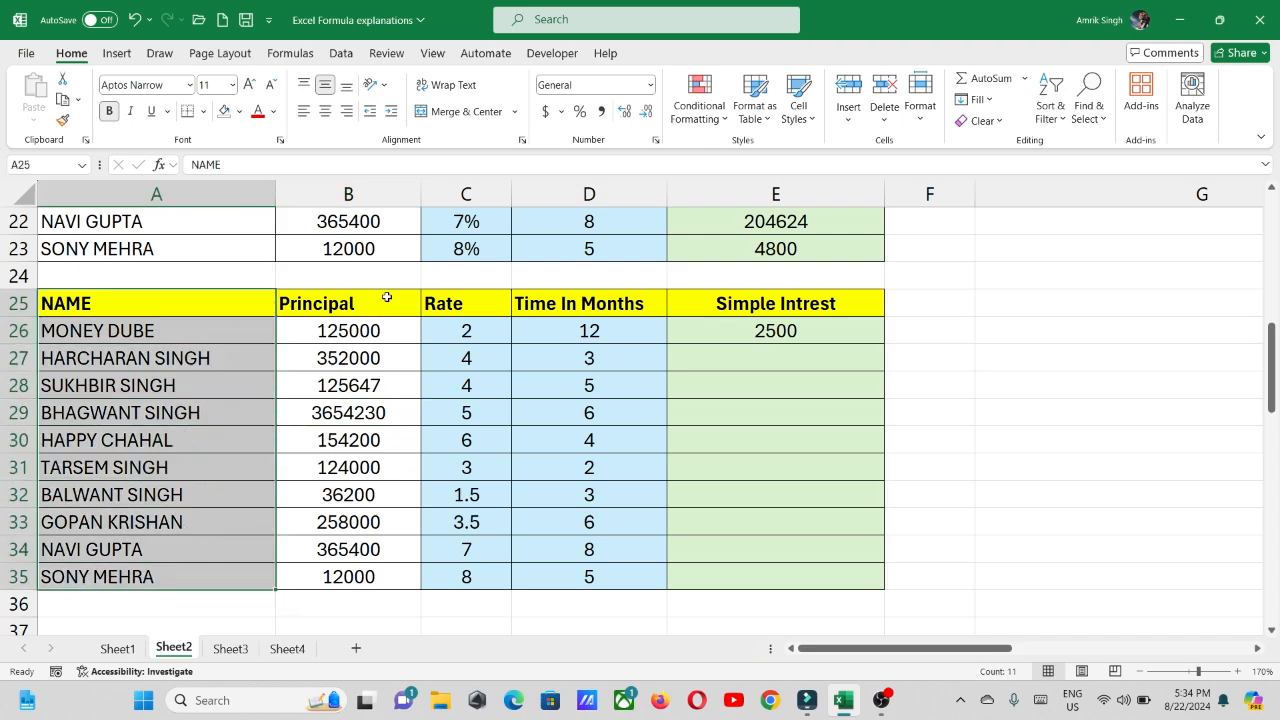
left_click_drag(386, 297, 400, 575)
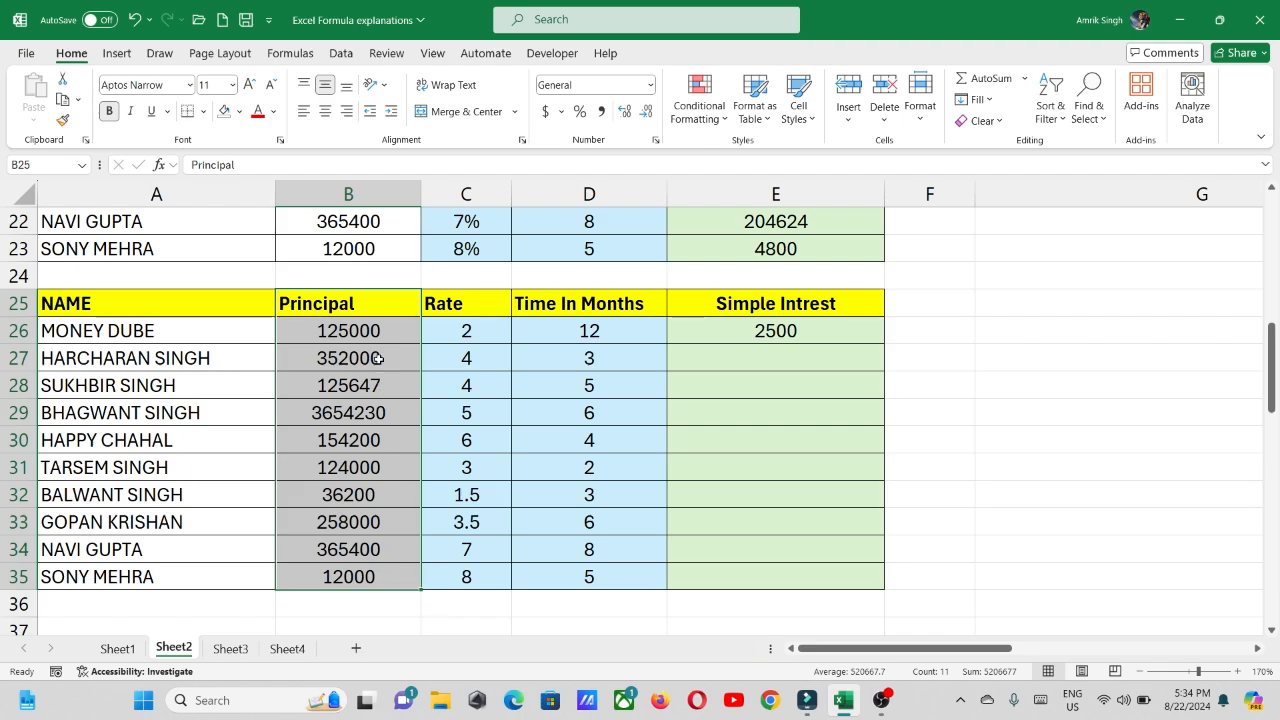
left_click_drag(466, 305, 480, 569)
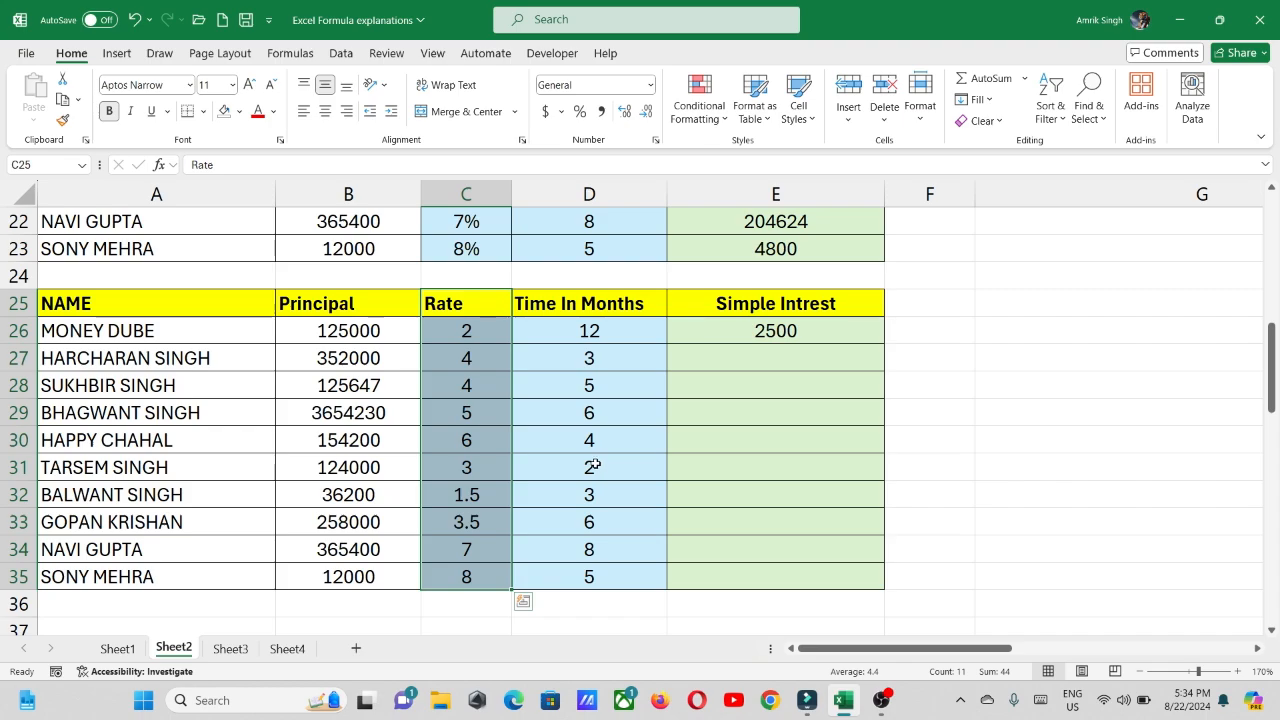
left_click(606, 360)
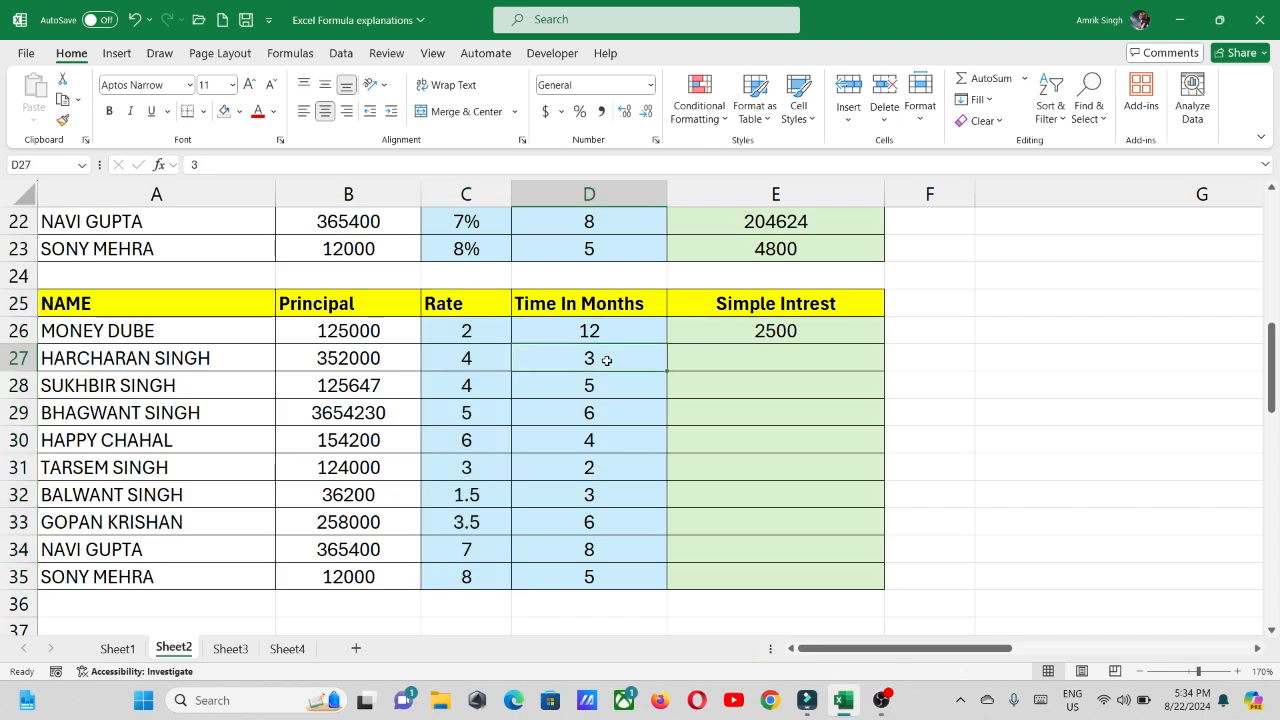
left_click(610, 390)
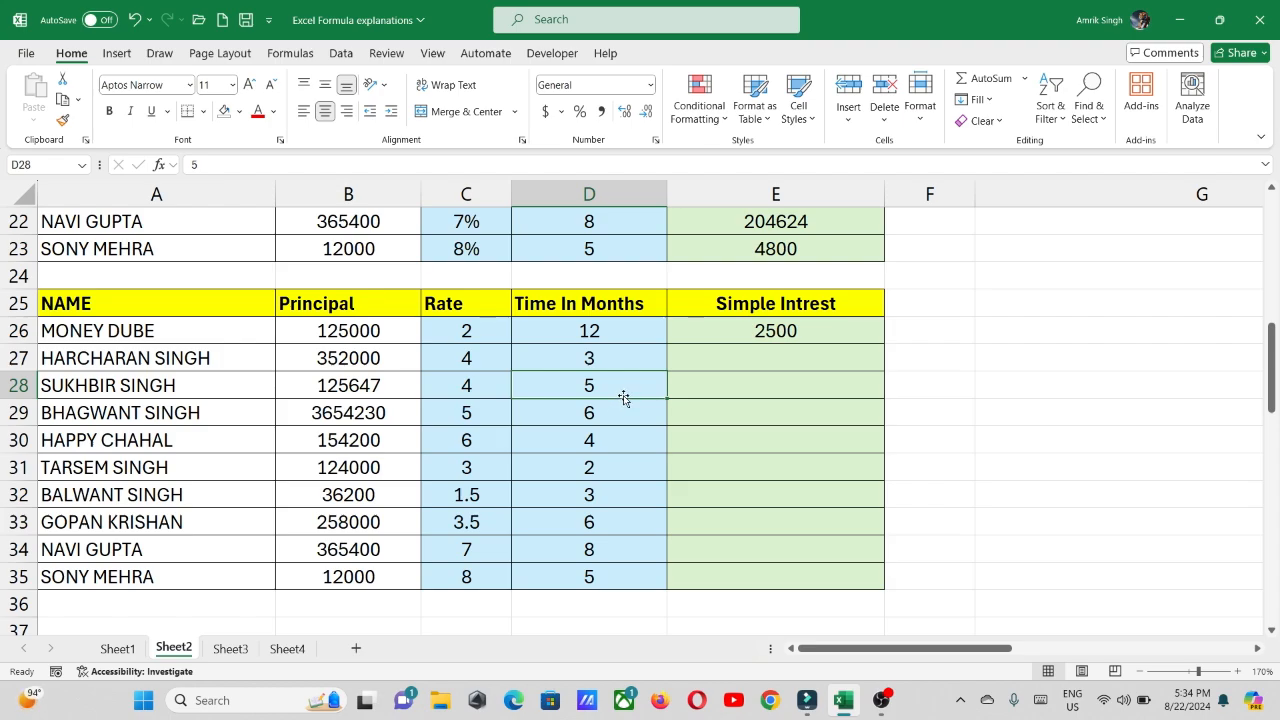
left_click(719, 335)
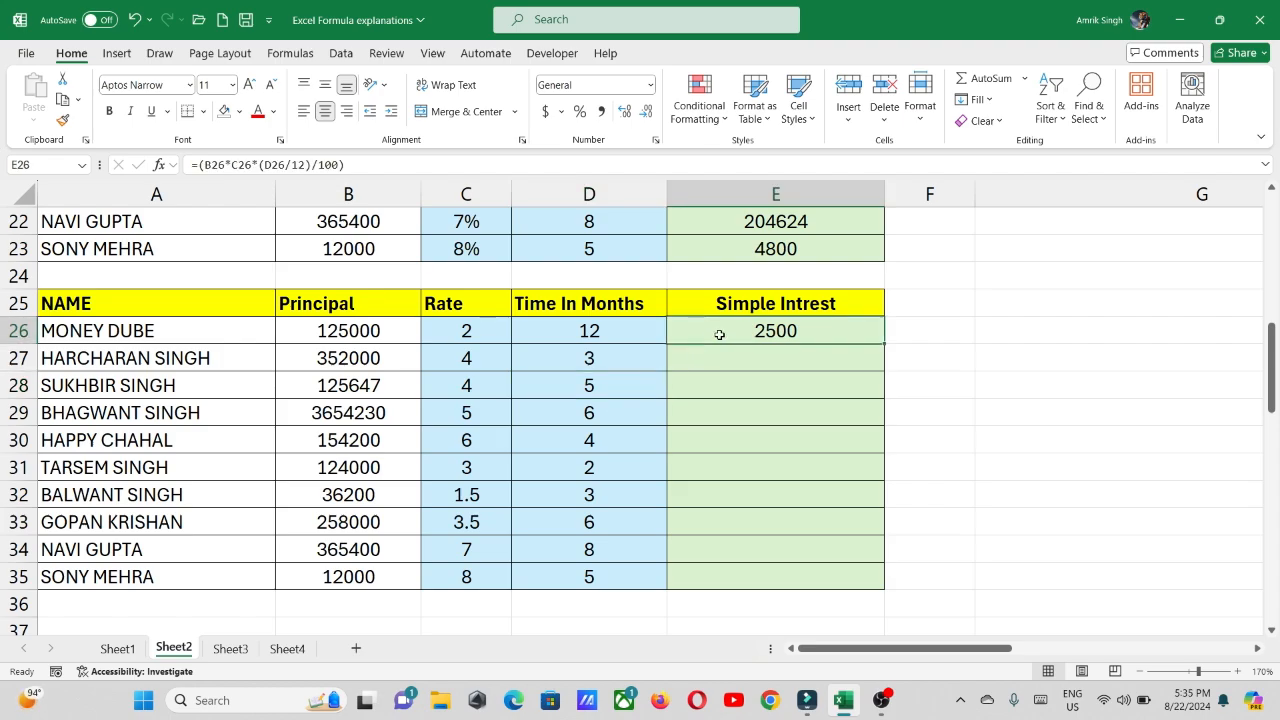
double_click(719, 335)
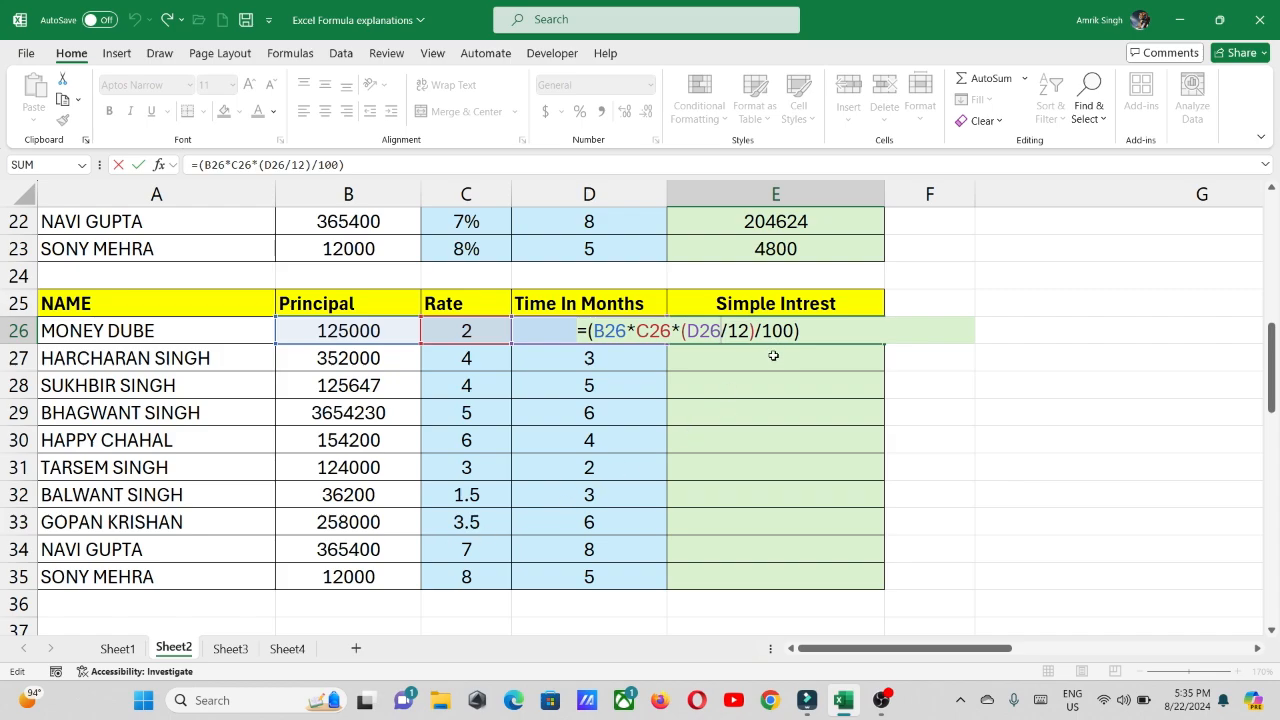
key("Return")
Enter the months-based simple interest formula =B27*C27*(D27/12)/100 in E27
type("=")
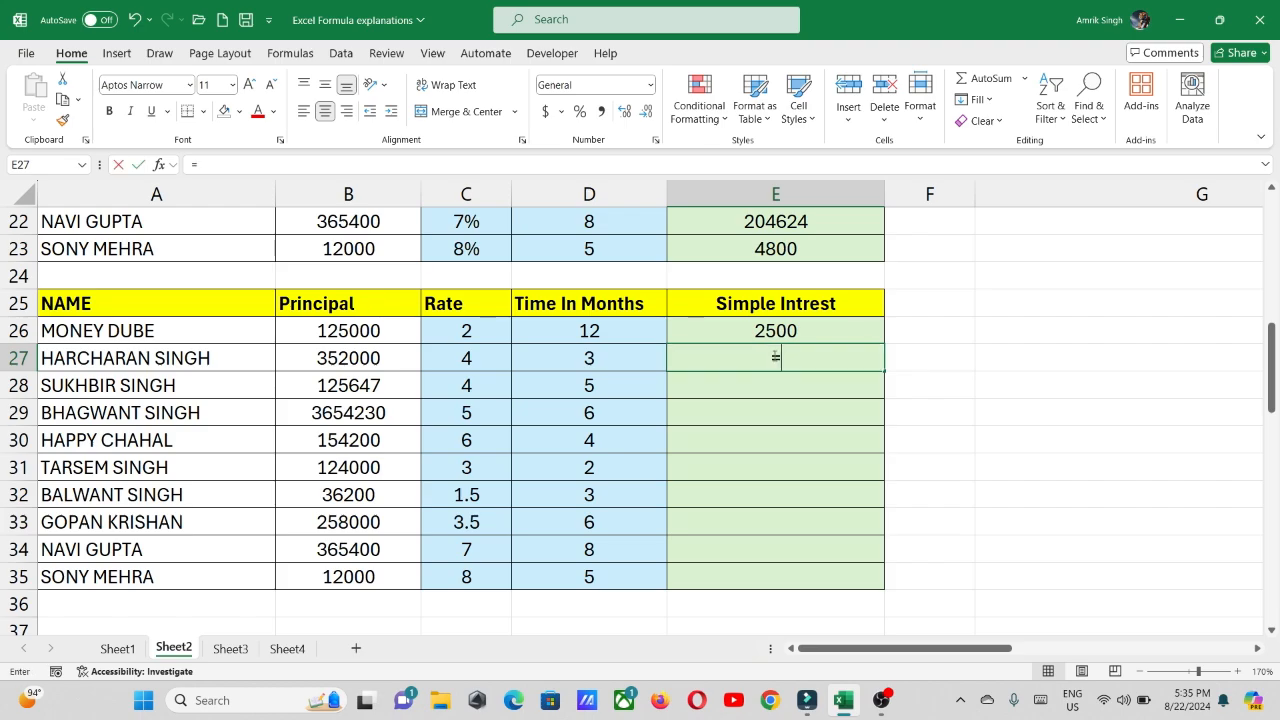
left_click(412, 367)
type("*")
left_click(425, 362)
type("*")
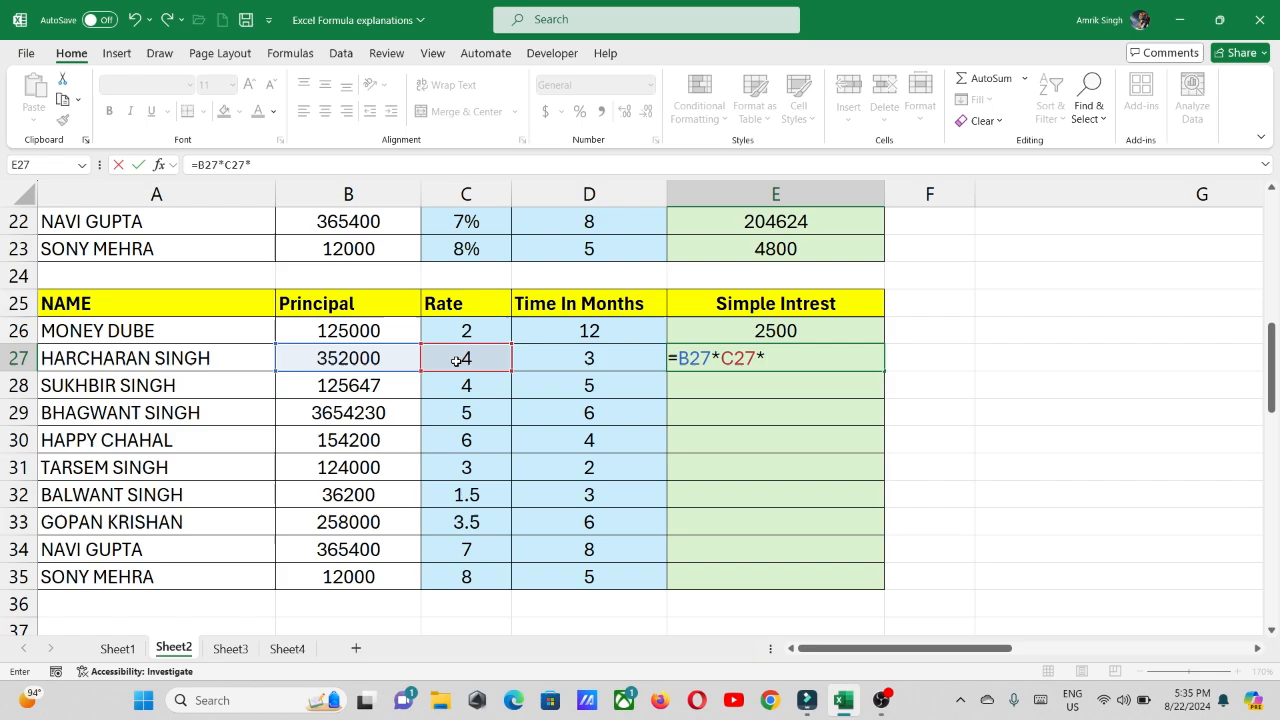
left_click(578, 359)
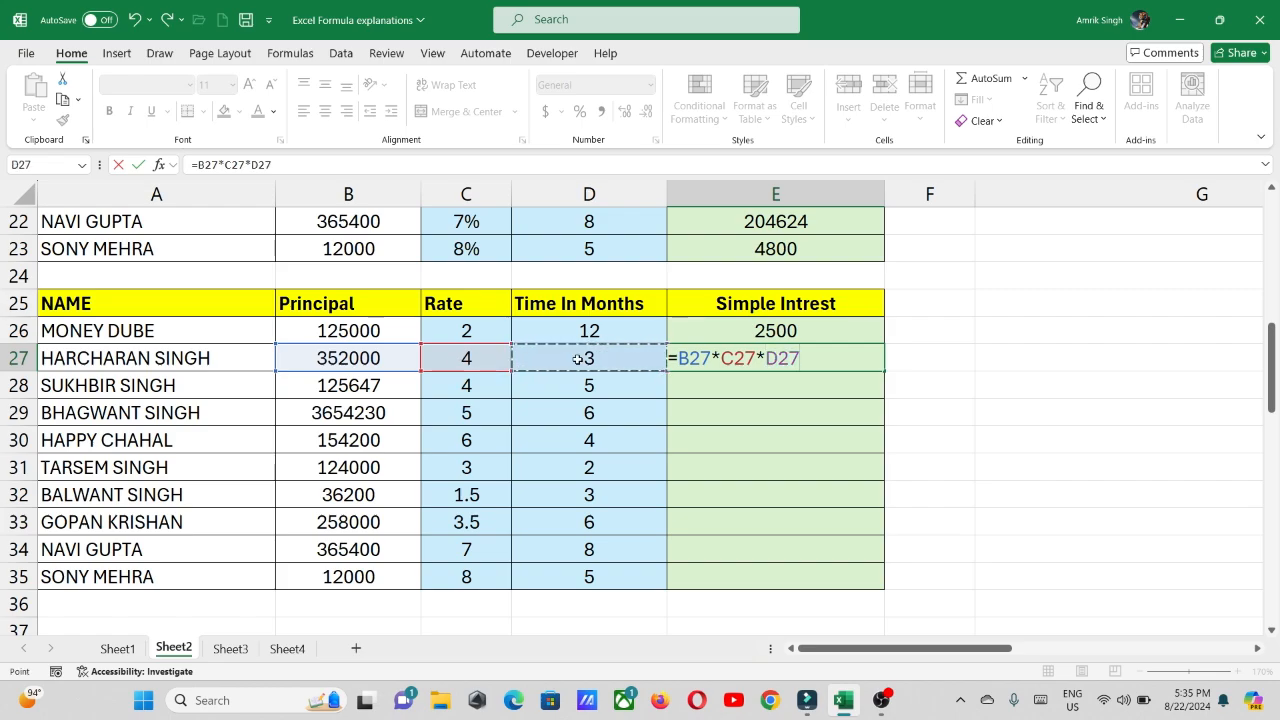
type("/12")
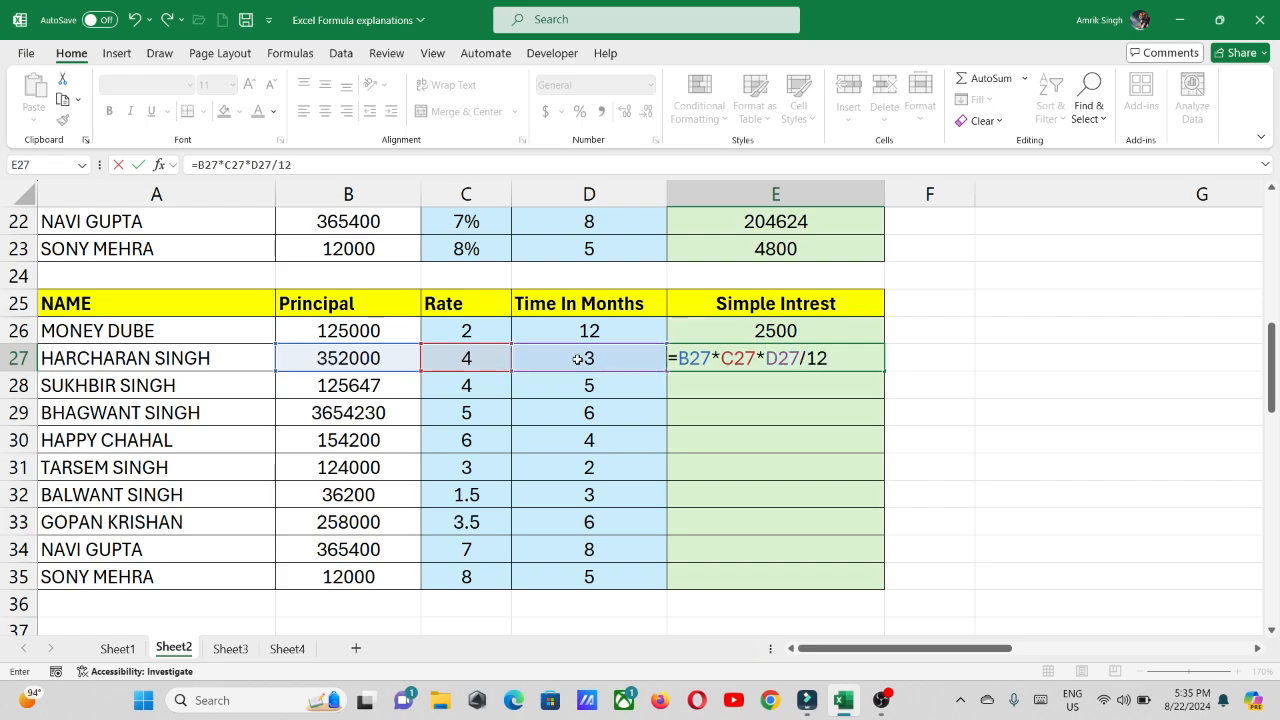
type(")")
left_click(764, 360)
type("(")
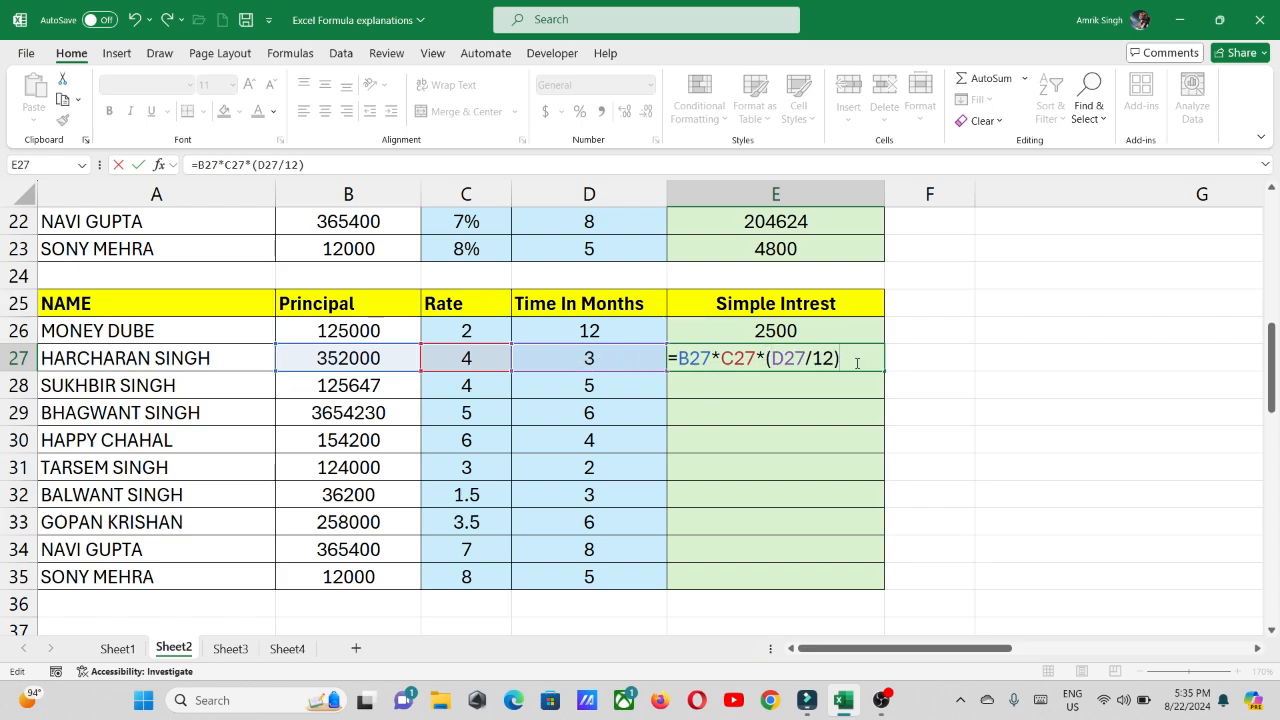
type("/100")
key("Return")
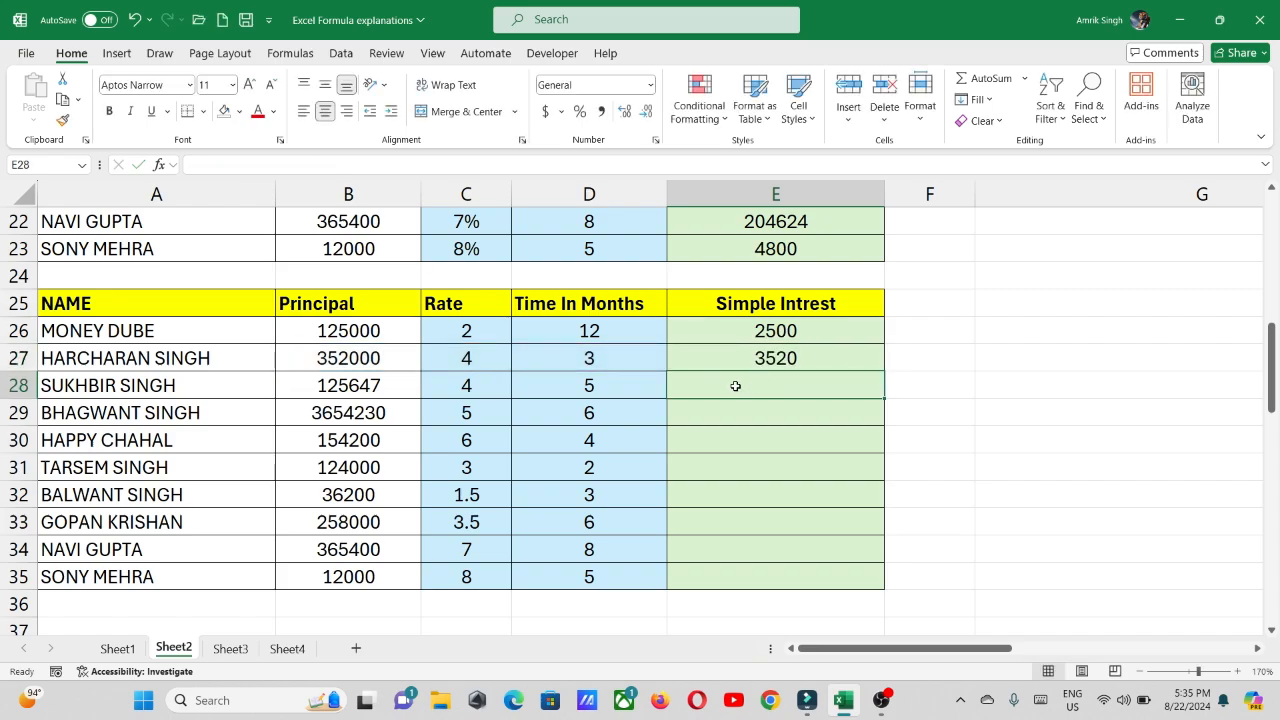
Fill the E27 formula down through E35 to complete the third table's simple interest column
left_click(810, 355)
left_click_drag(873, 373, 892, 593)
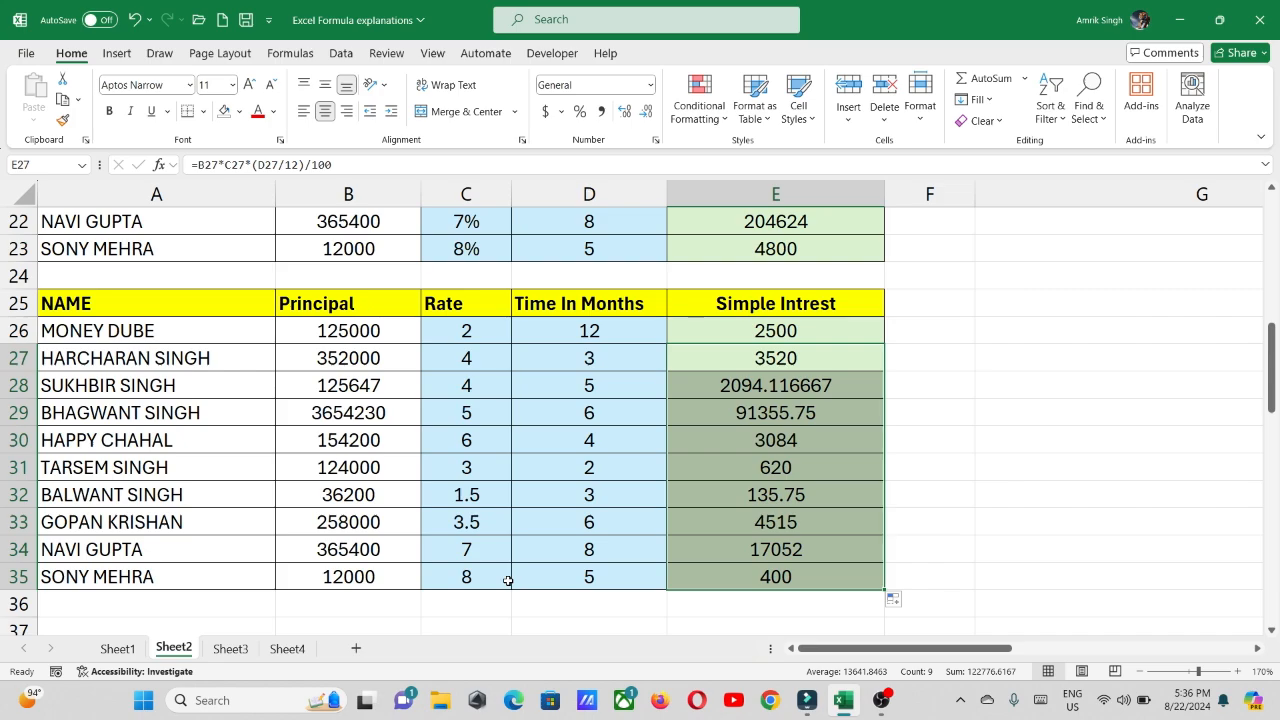
left_click(590, 573)
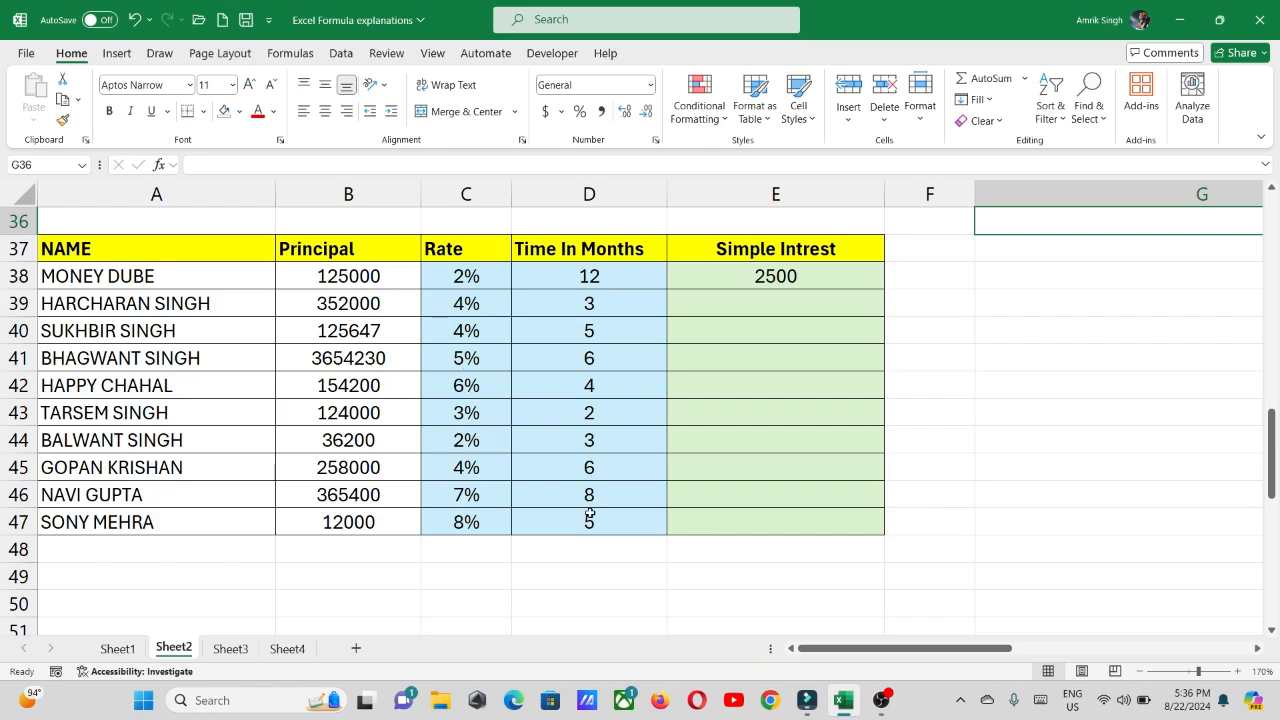
Check the example formula in E38, and enter =B39*C39*(D39/12) in E39 for the fourth table's percentage rates
double_click(757, 270)
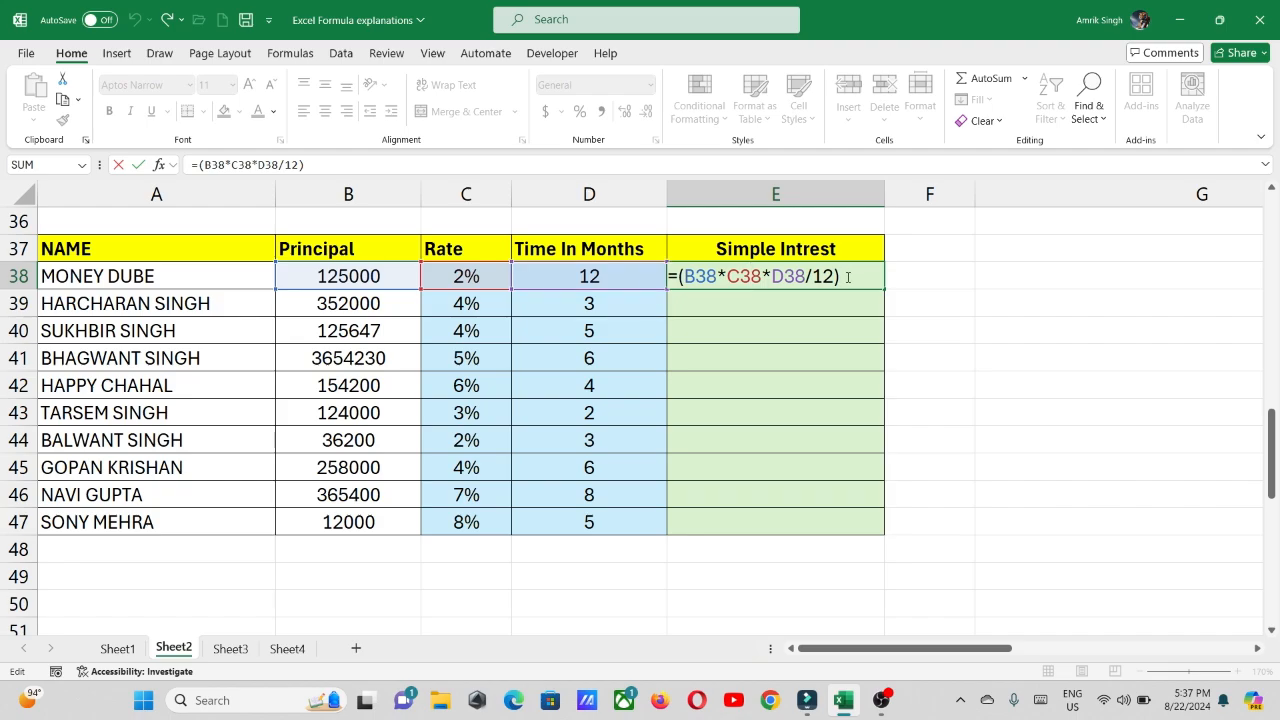
key("Return")
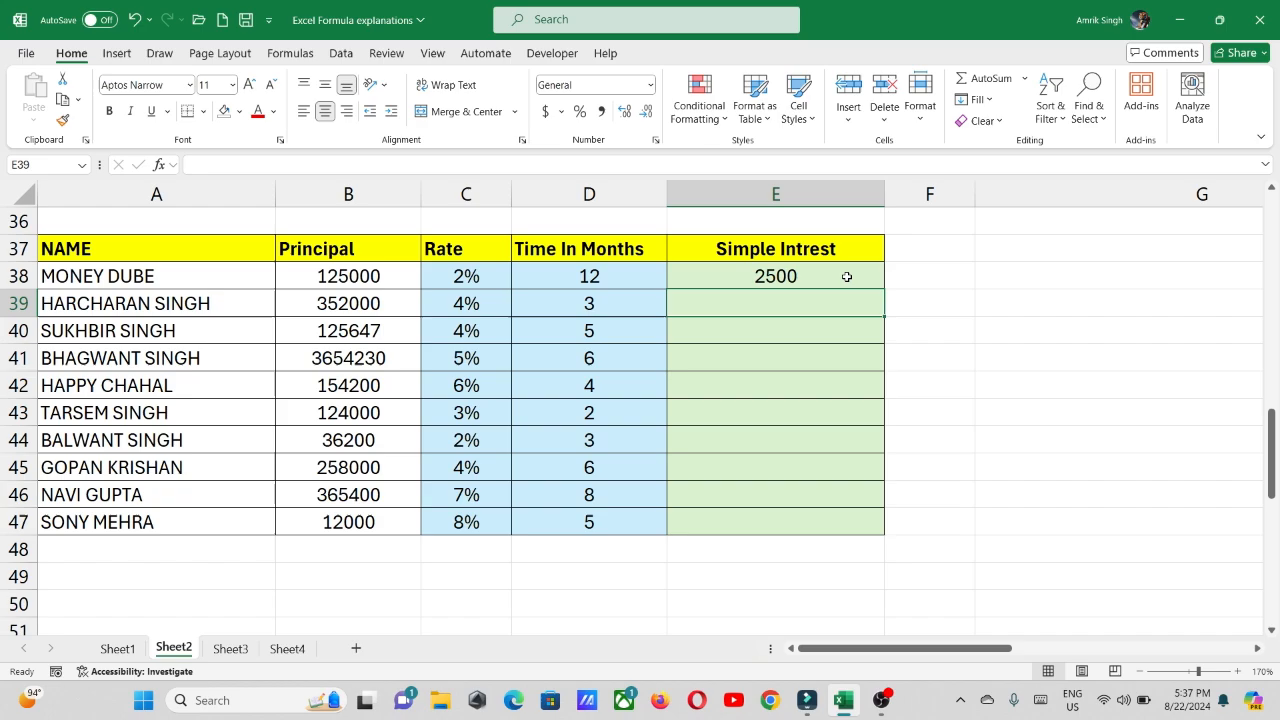
type("=")
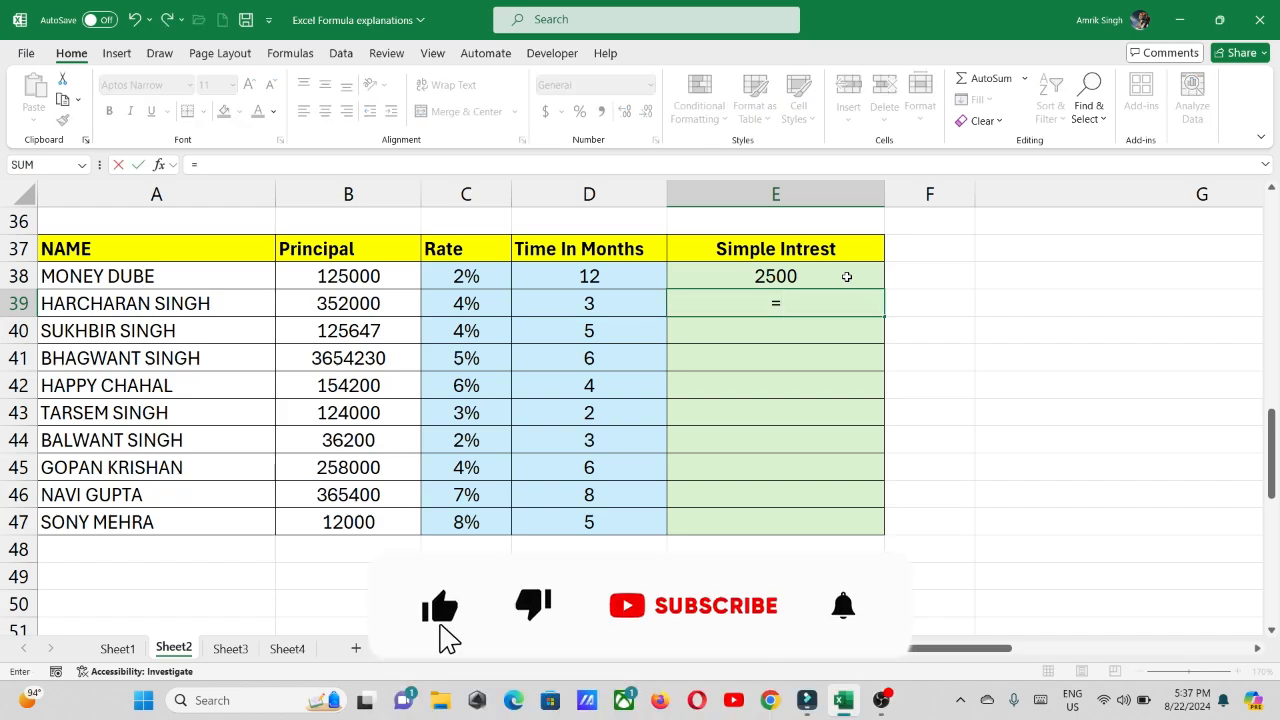
left_click(390, 303)
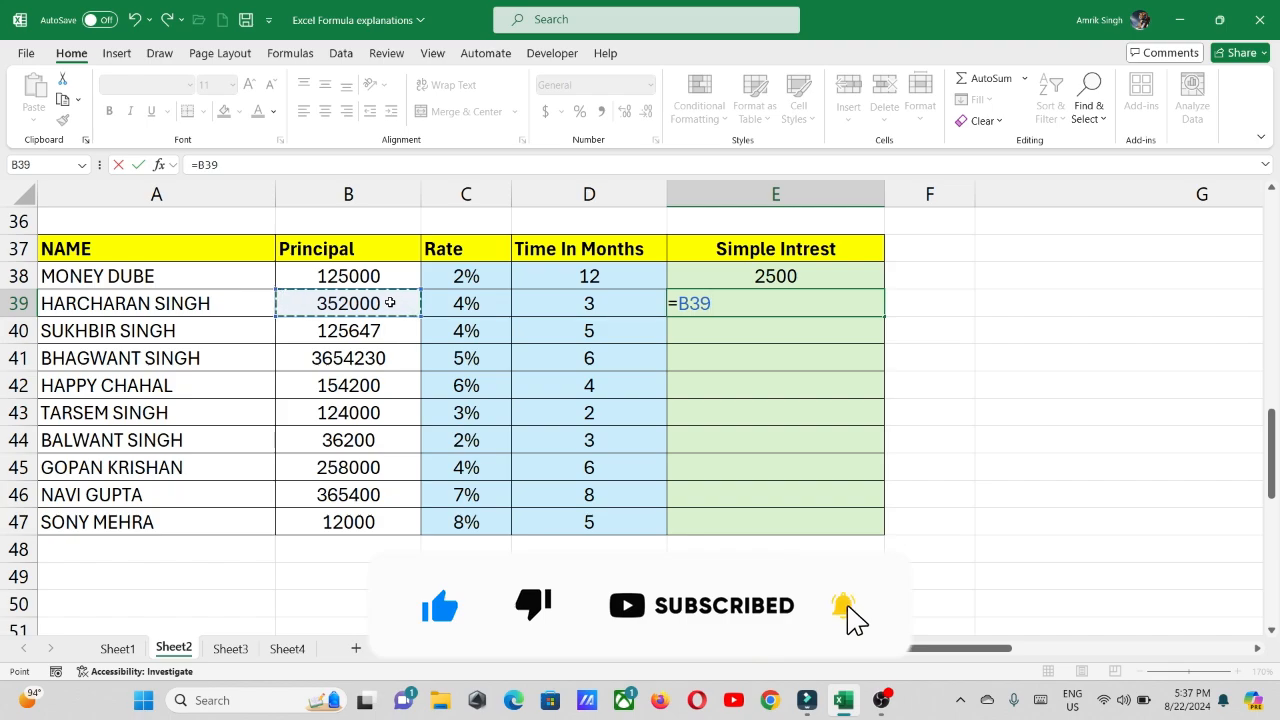
type("*")
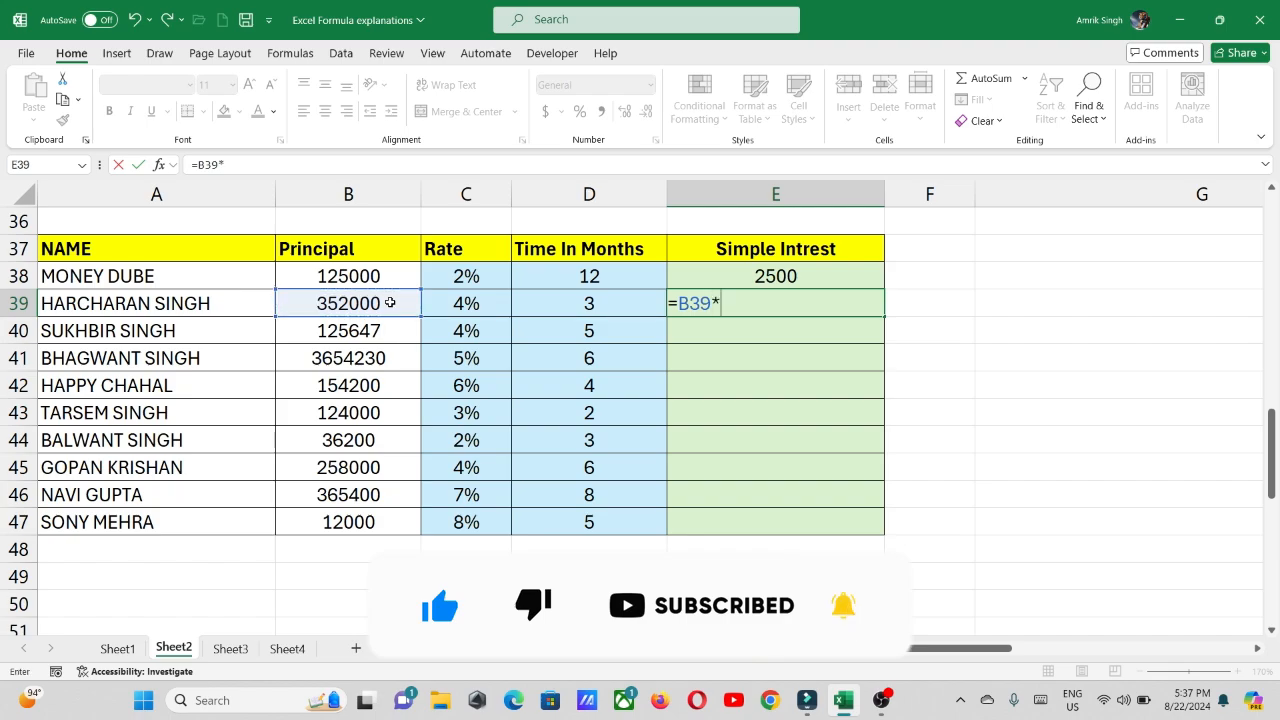
left_click(457, 303)
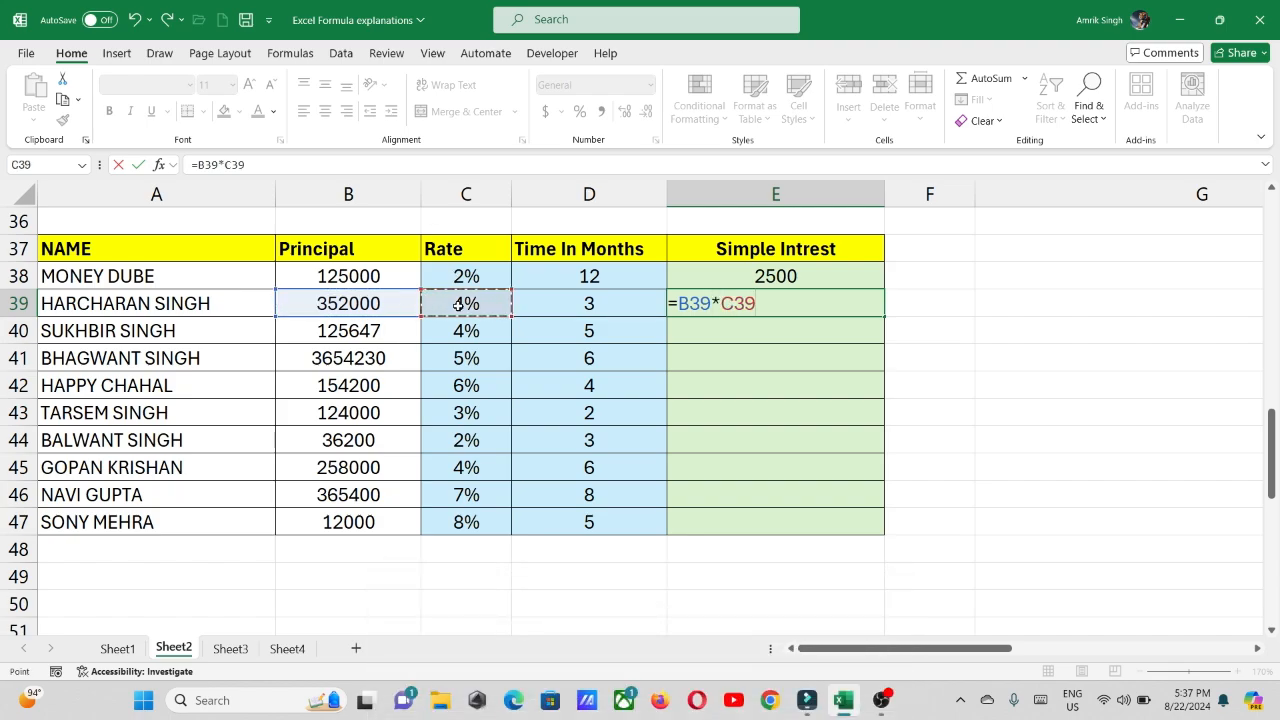
type("*")
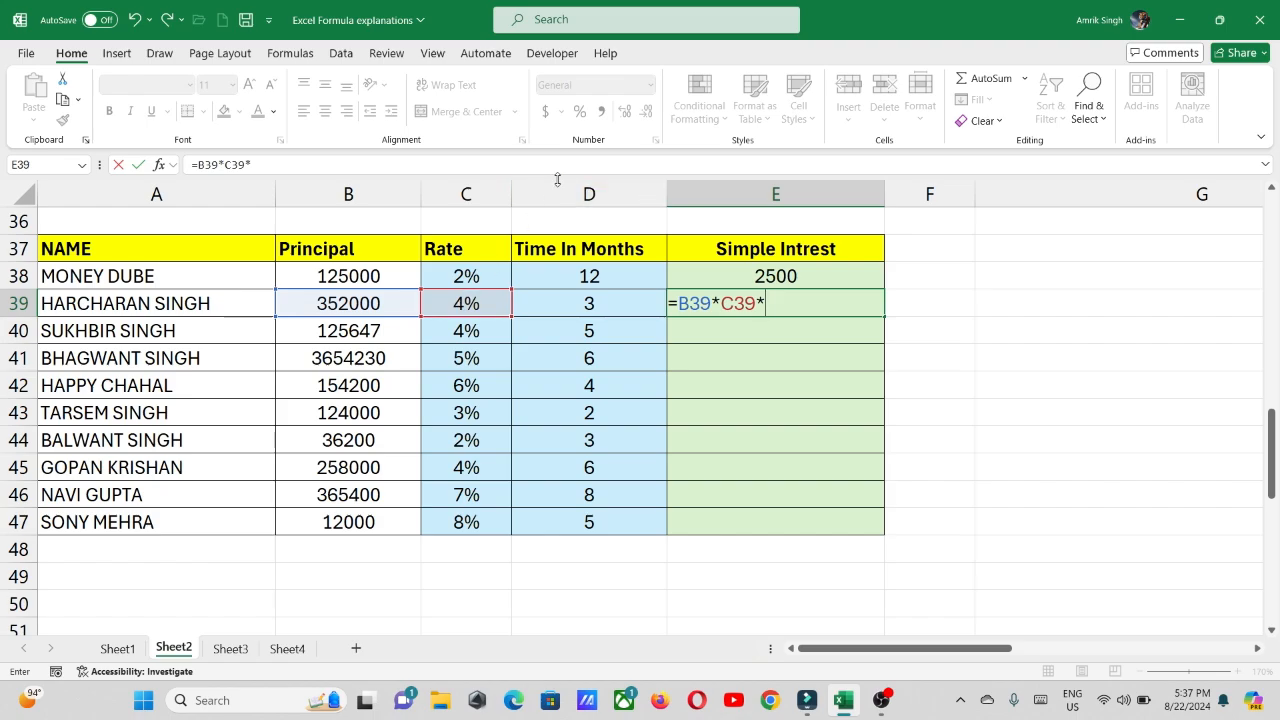
left_click(573, 299)
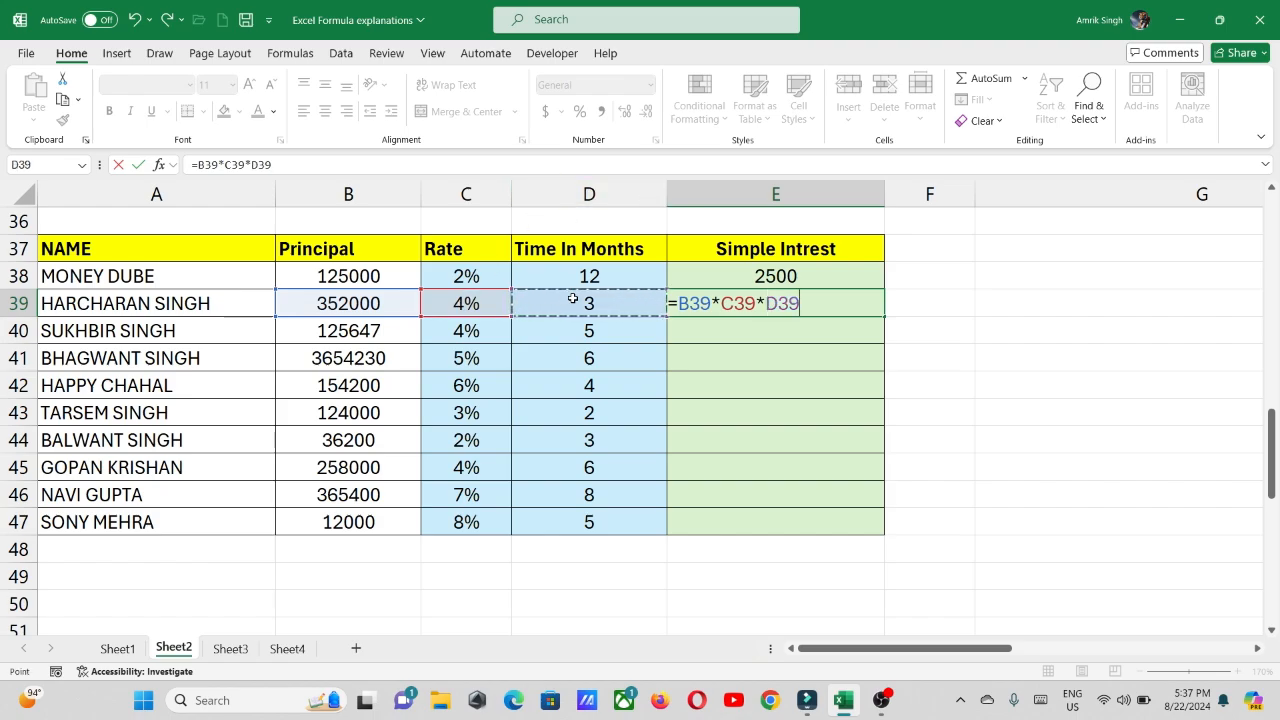
type("/12")
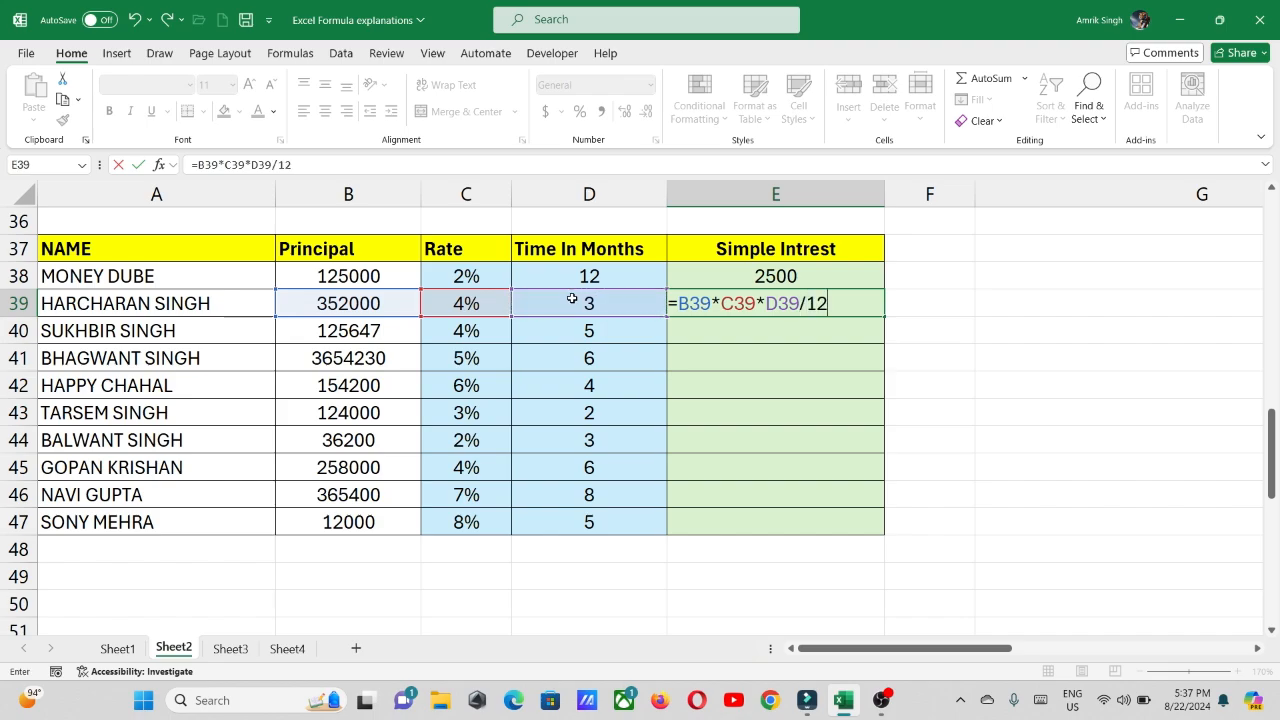
left_click(765, 303)
type("(")
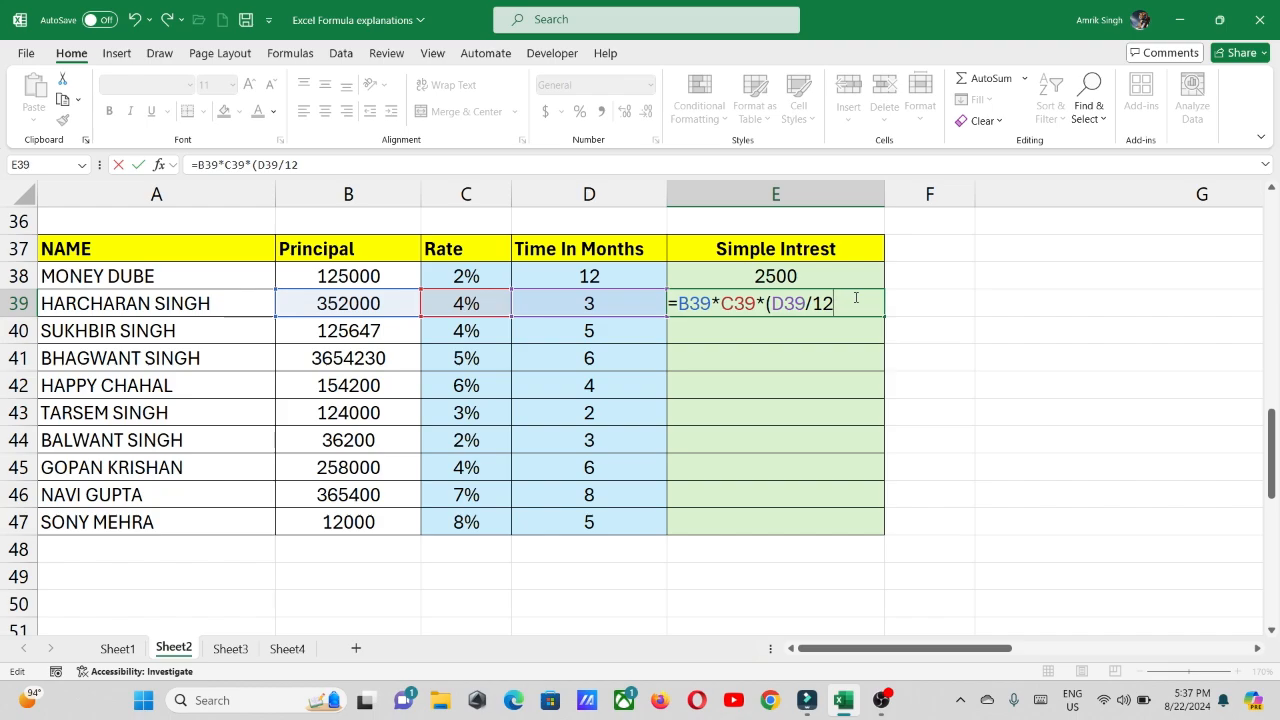
type(")")
key("Return")
Fill the E39 formula down through E47 to complete the fourth table's simple interest column
left_click(847, 301)
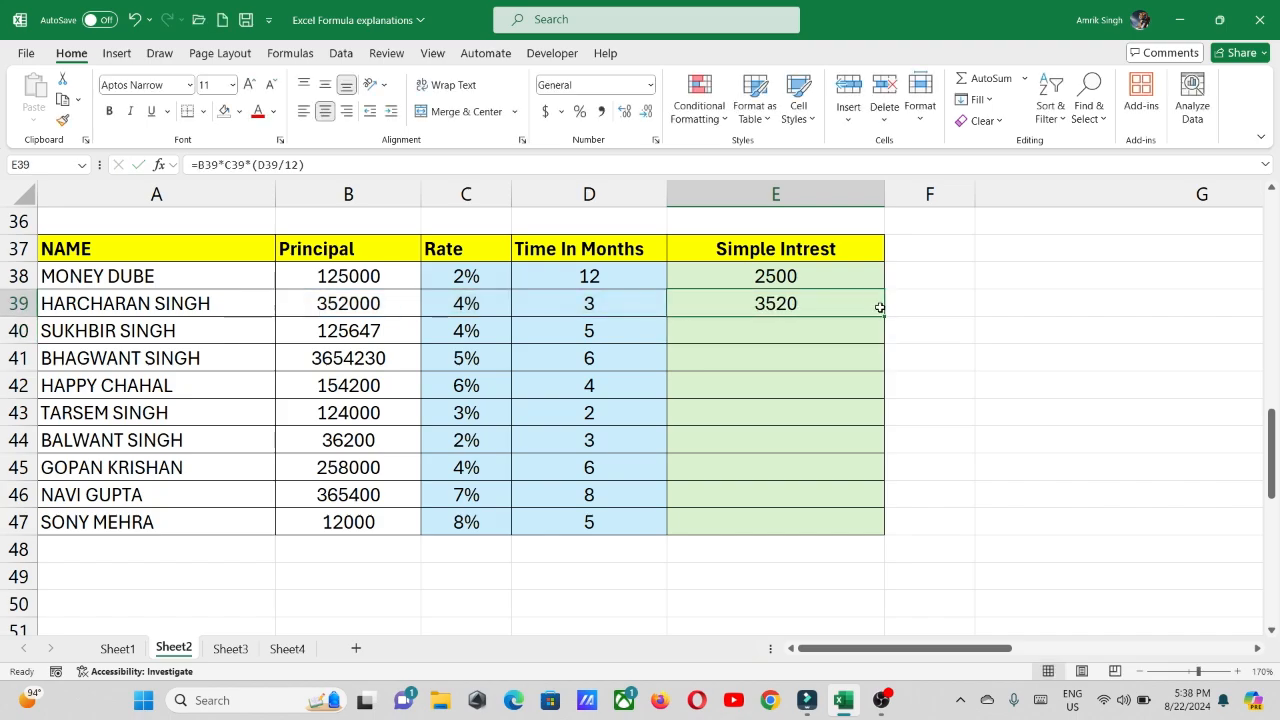
left_click_drag(888, 315, 895, 530)
Check the yearly simple interest formula in E51 of the table headed in row 50, and fill it down through E60
scroll(814, 485, "down", 1)
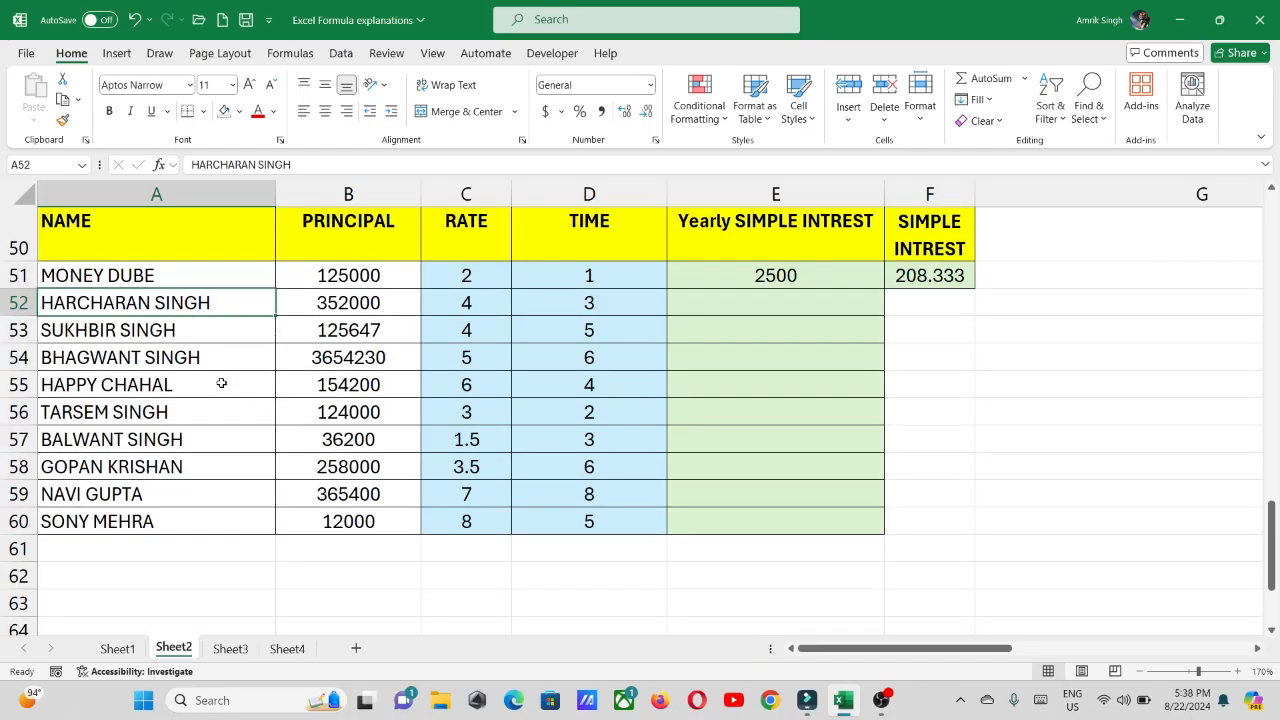
scroll(228, 378, "up", 1)
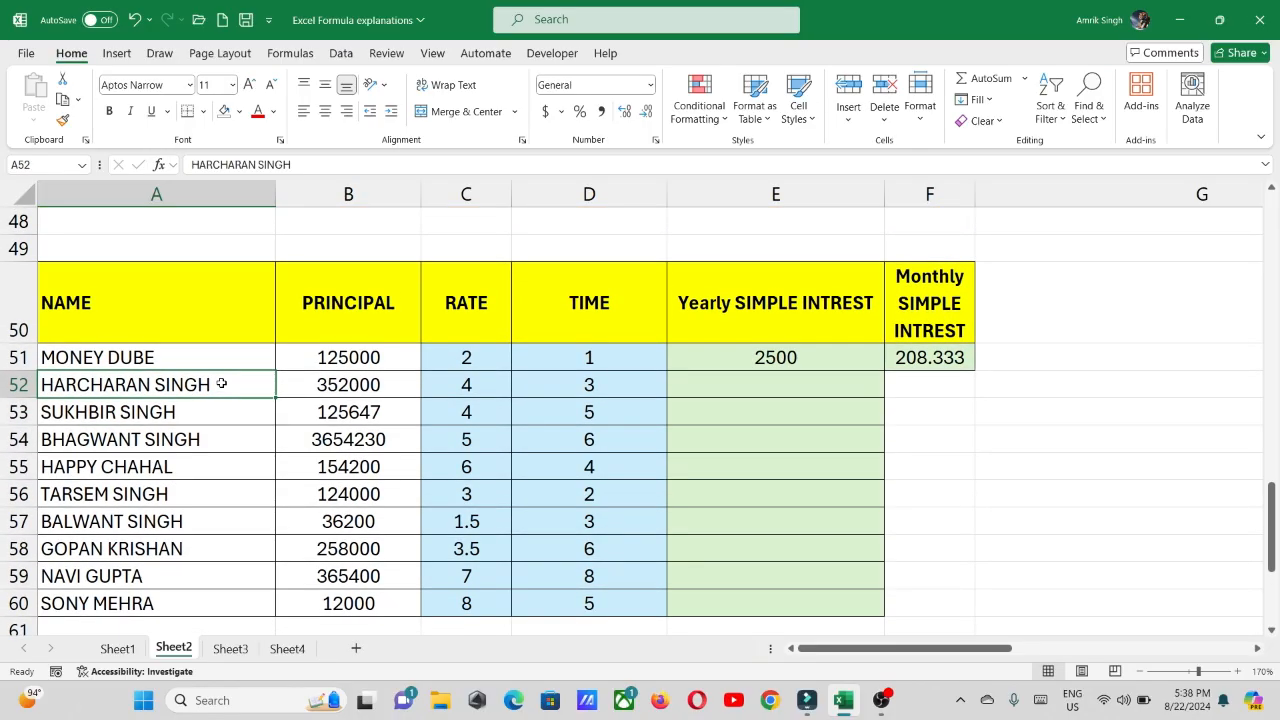
scroll(221, 383, "down", 1)
scroll(240, 340, "up", 1)
left_click(805, 362)
double_click(815, 350)
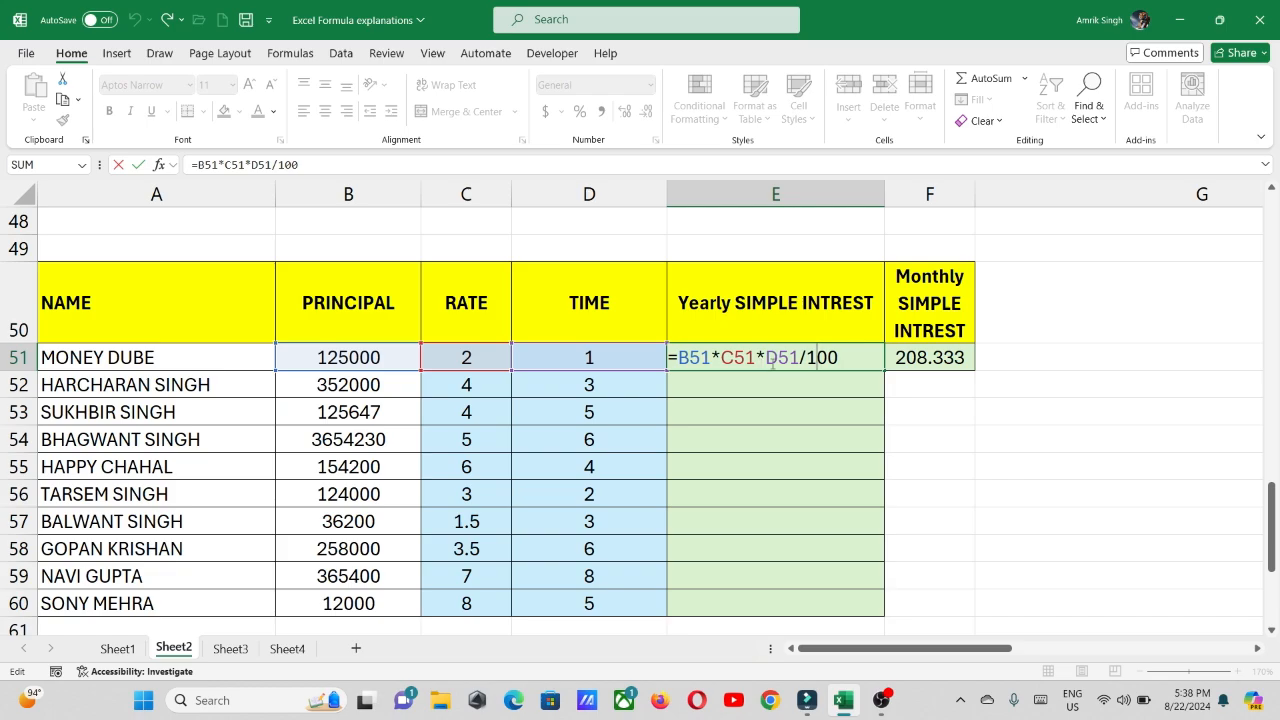
key("Return")
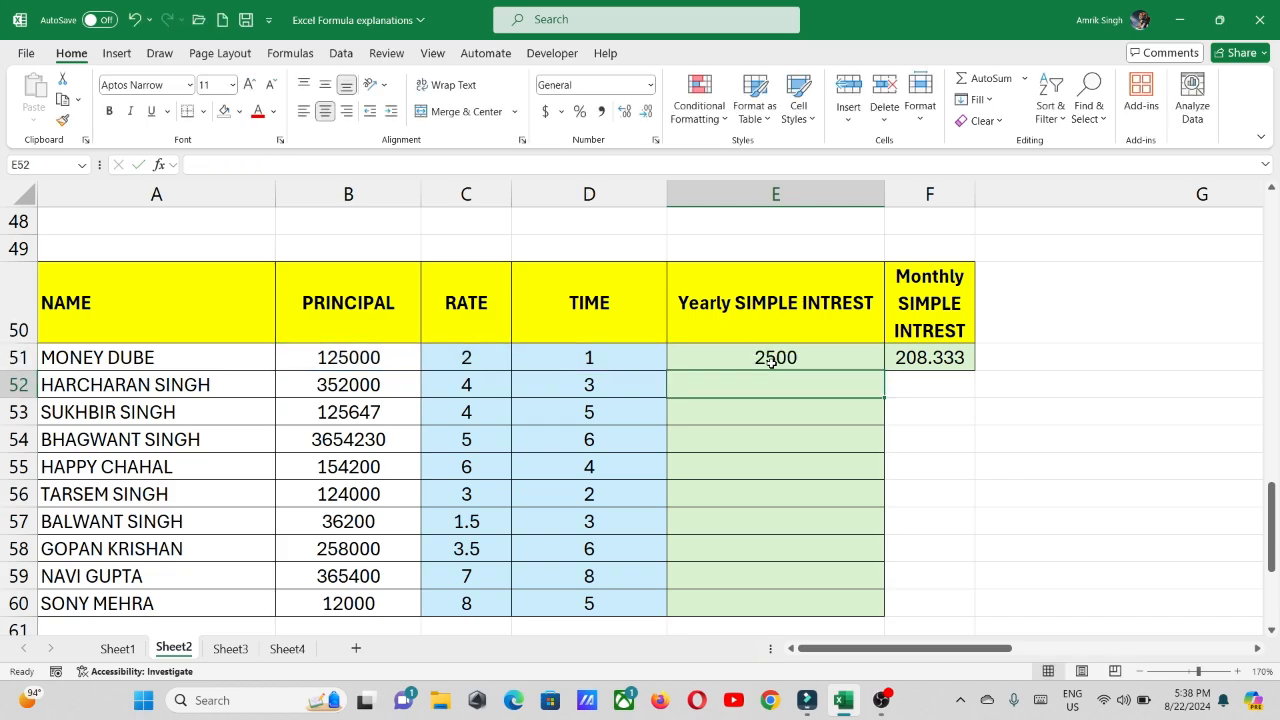
left_click(812, 352)
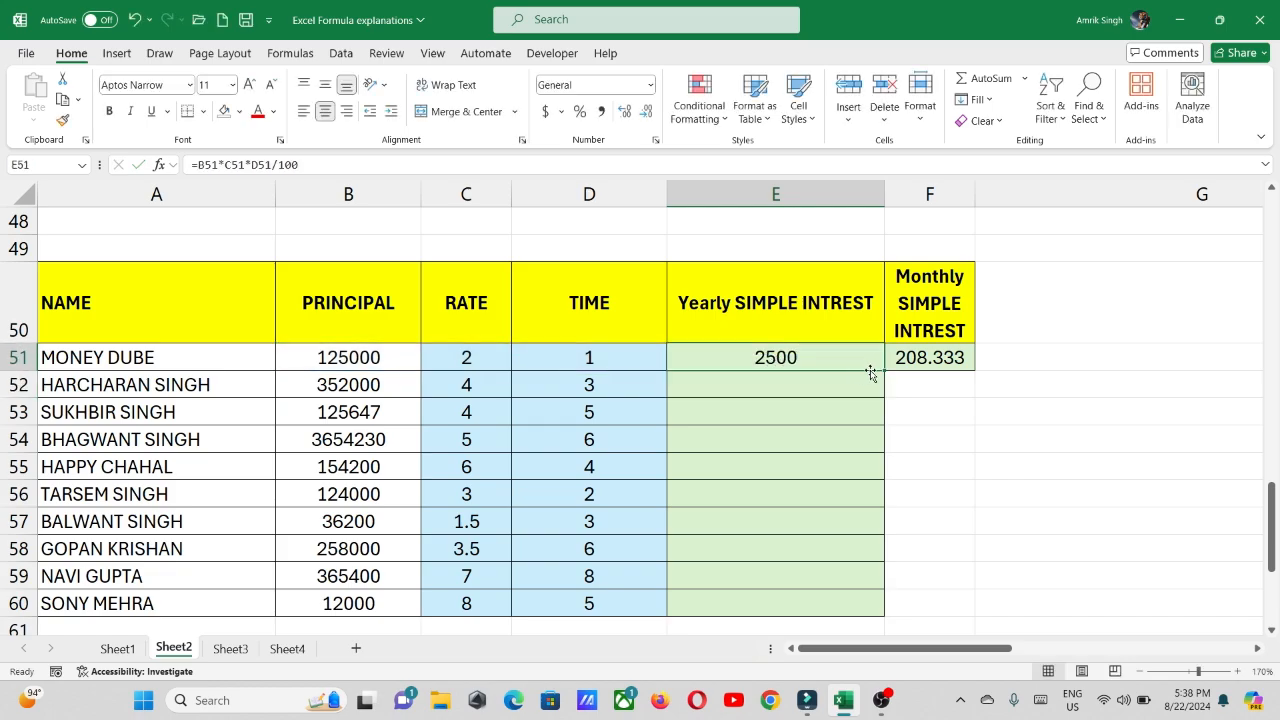
left_click_drag(884, 370, 887, 607)
Compare the yearly simple interest formula in E51 with the monthly simple interest formula in F51
left_click(806, 360)
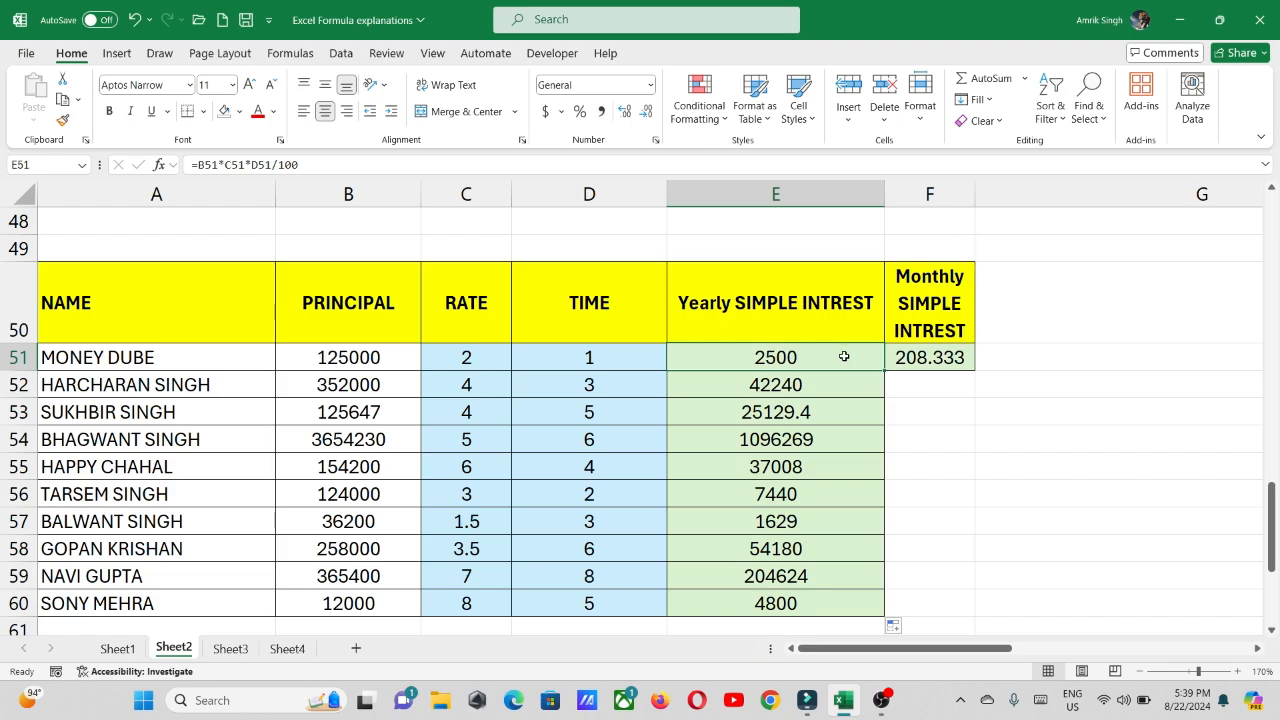
left_click(929, 365)
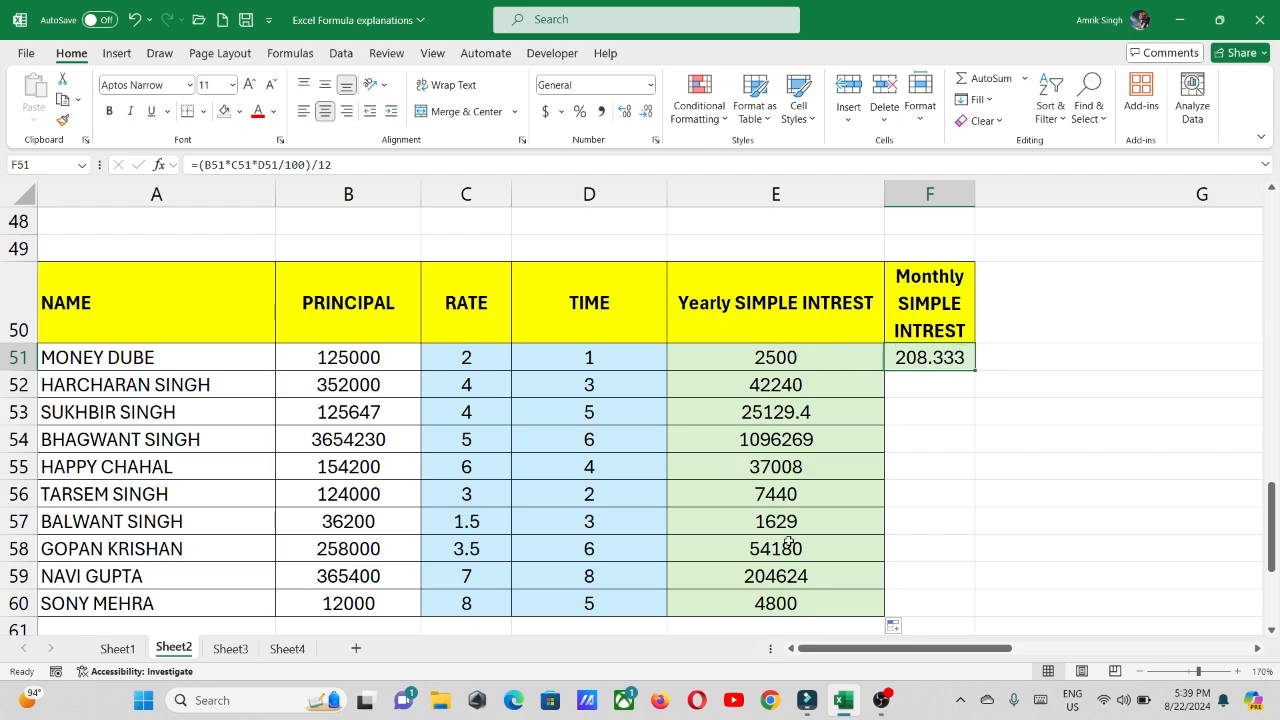
left_click(1024, 360)
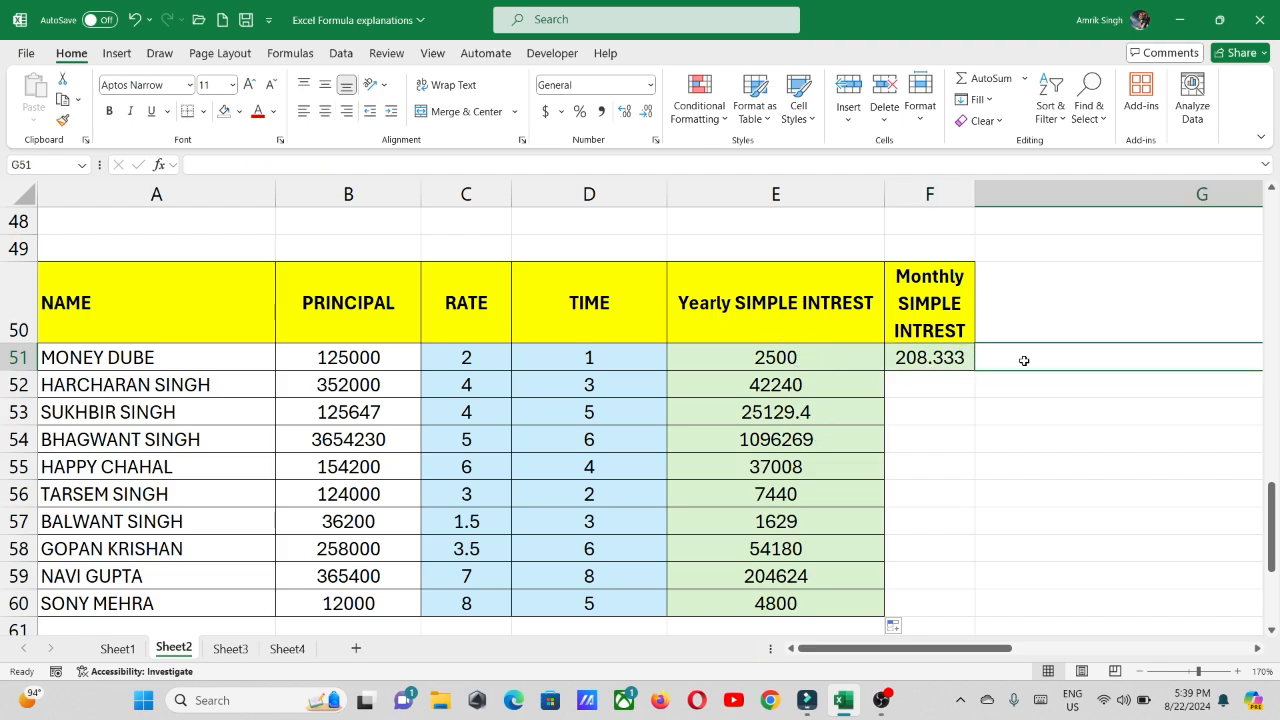
Enter =E51/12 in G51 to get the monthly interest from the yearly amount, and left-align the cell
type("=")
left_click(543, 357)
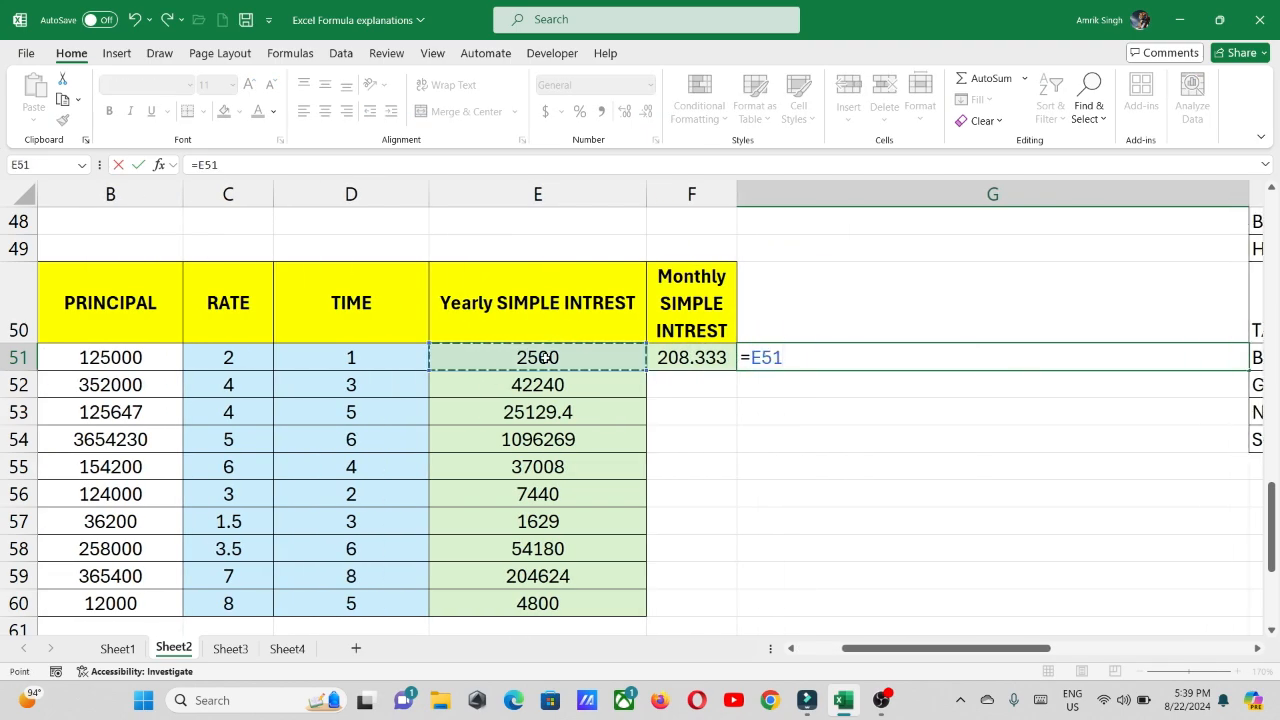
type("/12")
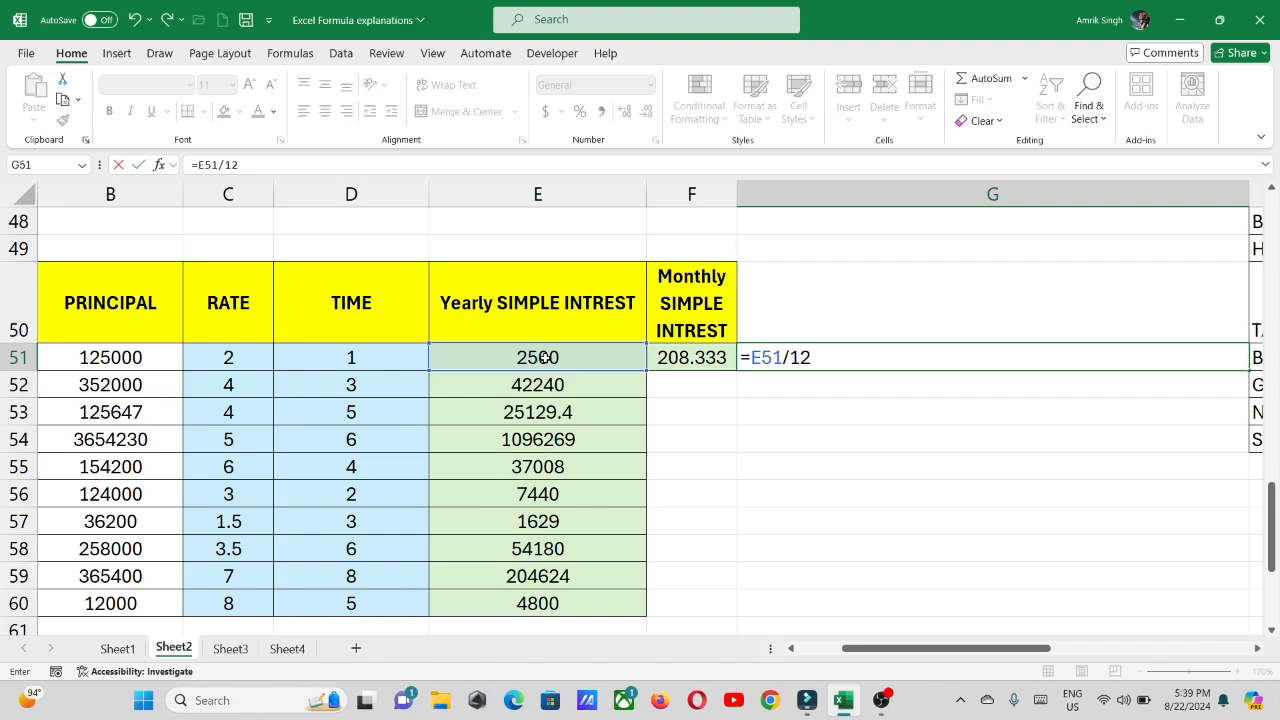
key("Return")
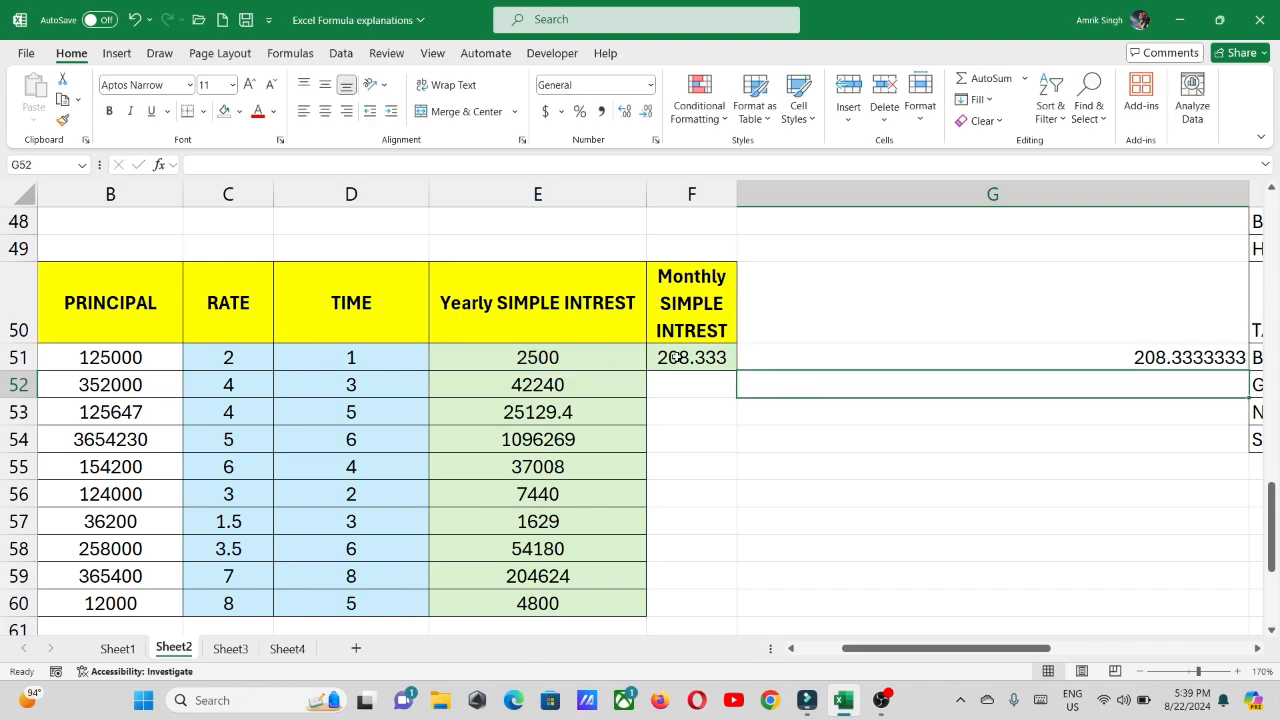
left_click(1097, 350)
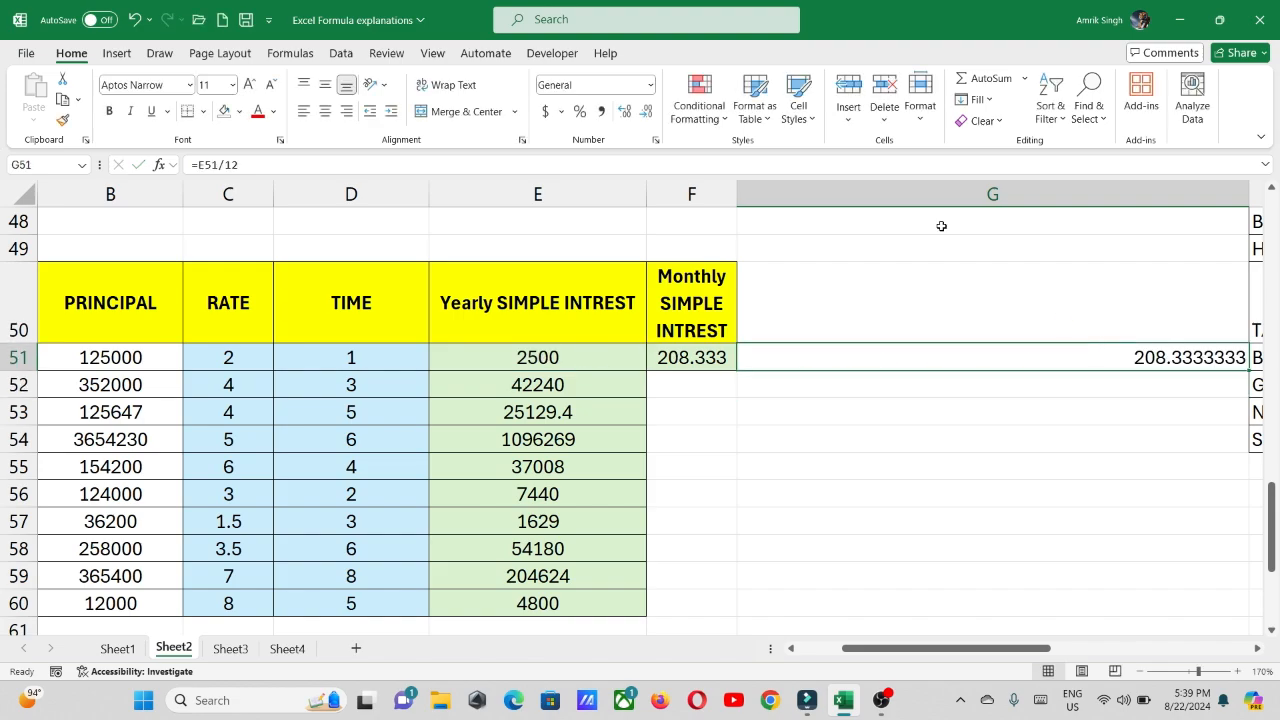
left_click(303, 111)
Compare the yearly interest formula in E51 with the monthly interest formulas in G51 and F51
left_click(571, 359)
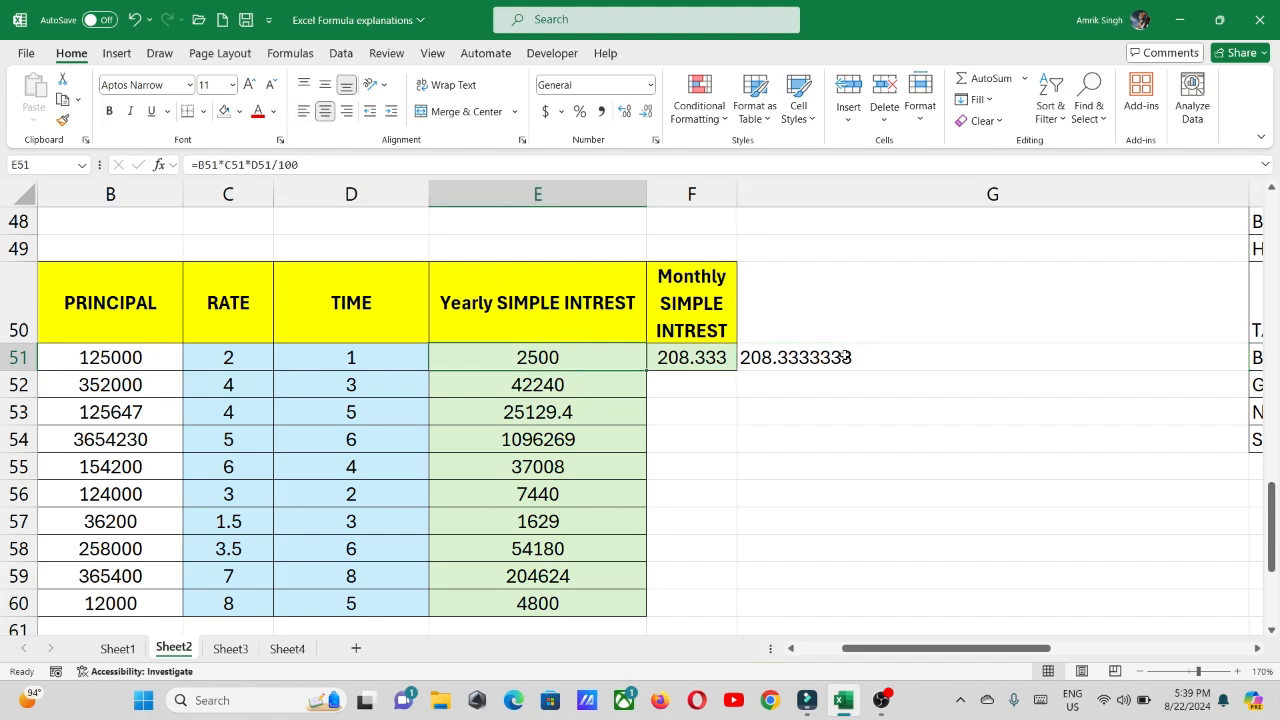
left_click(848, 356)
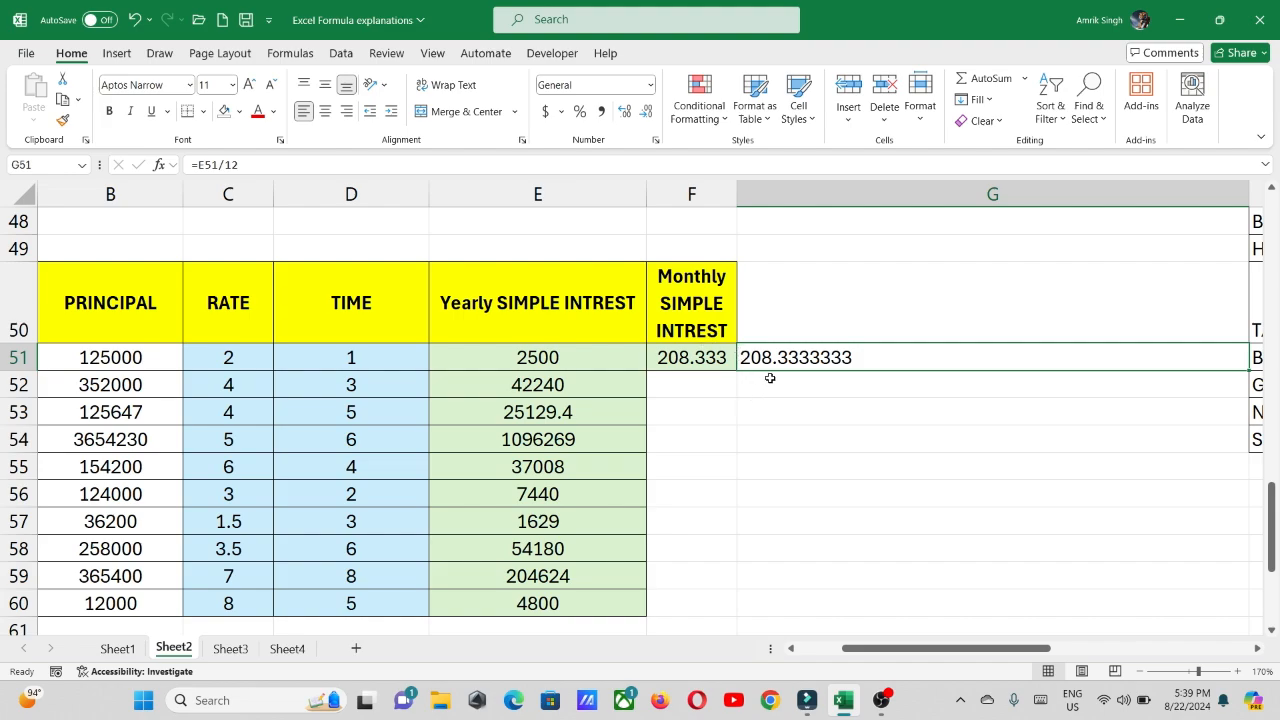
left_click(705, 382)
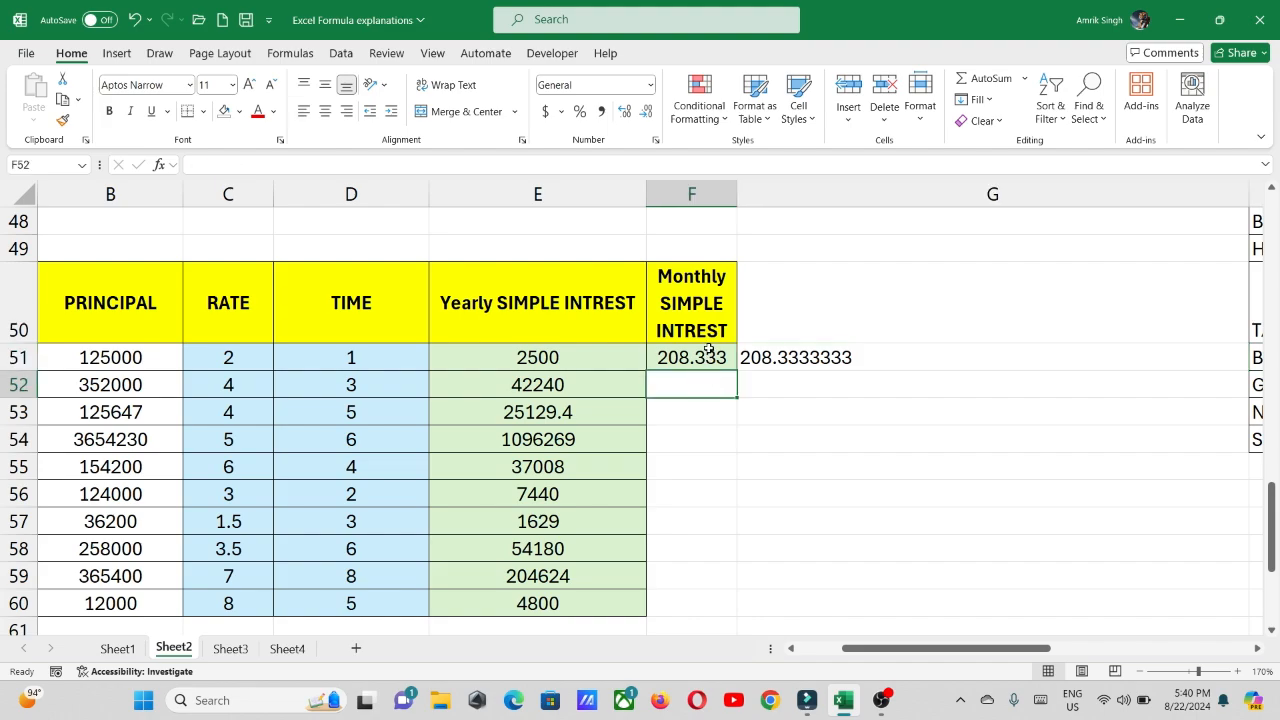
left_click(708, 349)
double_click(708, 349)
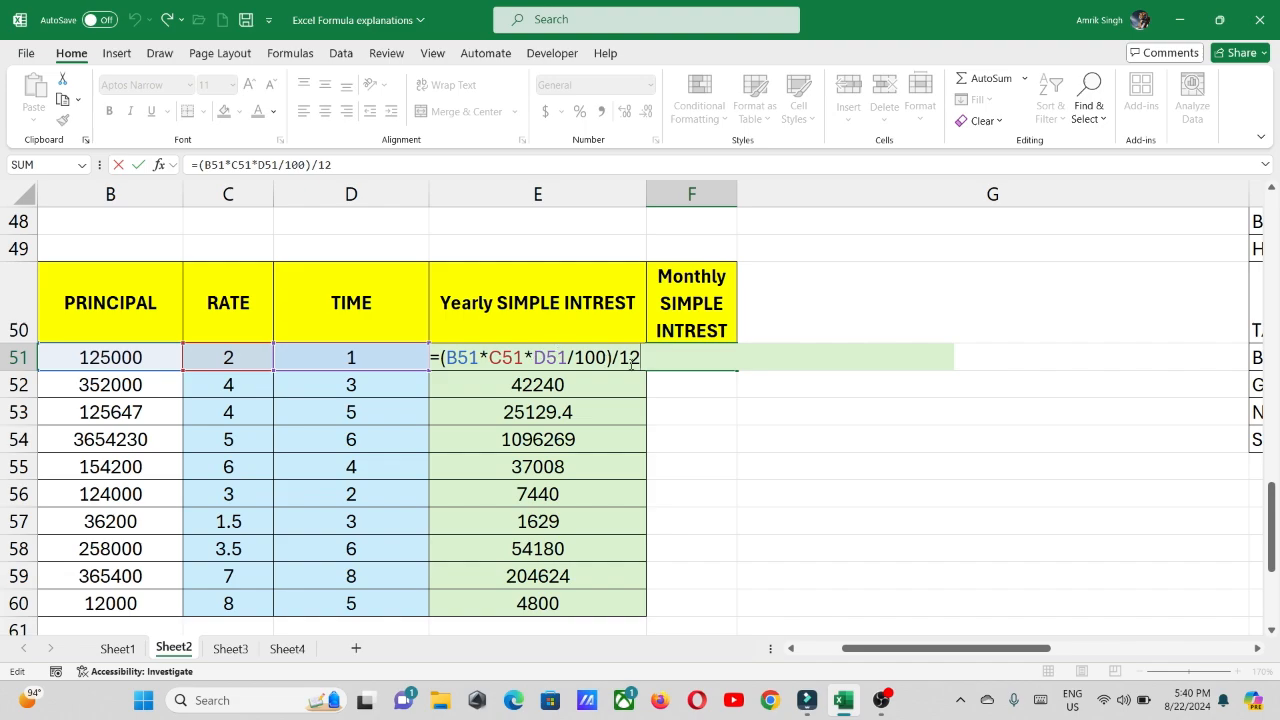
key("Return")
Enter =(B52*C52*D52/100)/12 in F52 to calculate the second row's monthly simple interest directly
type("=")
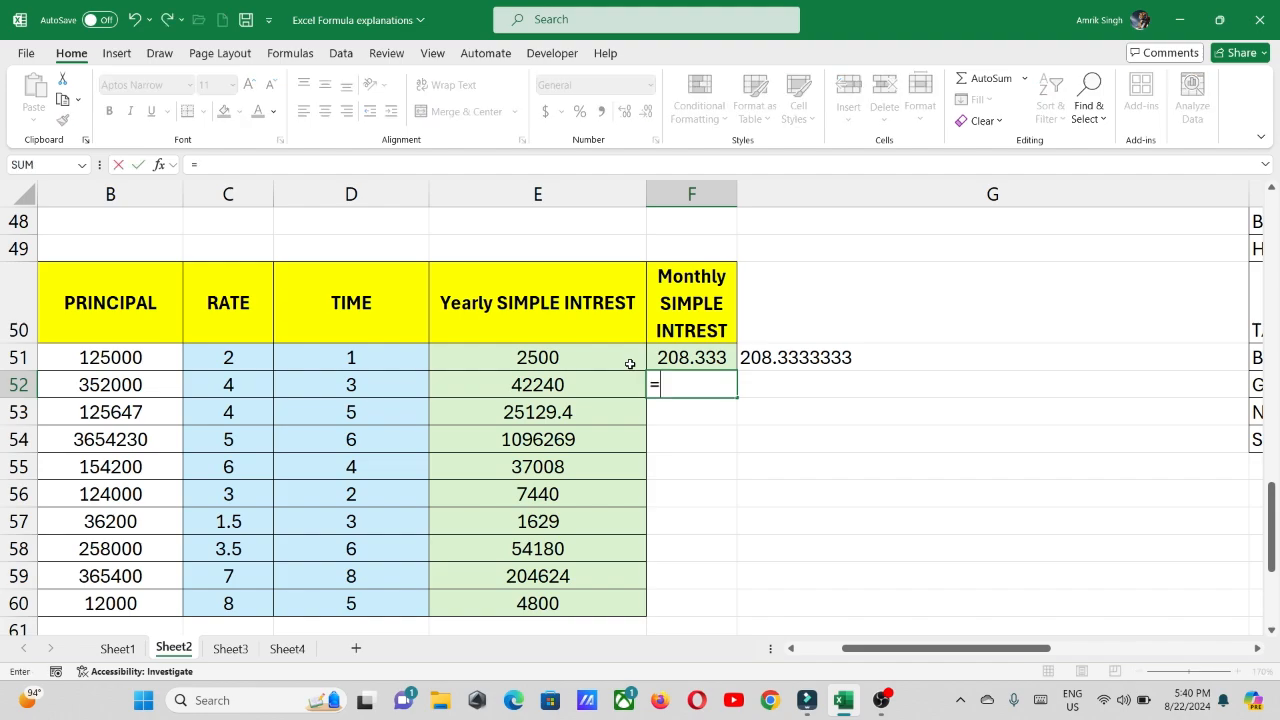
left_click(134, 388)
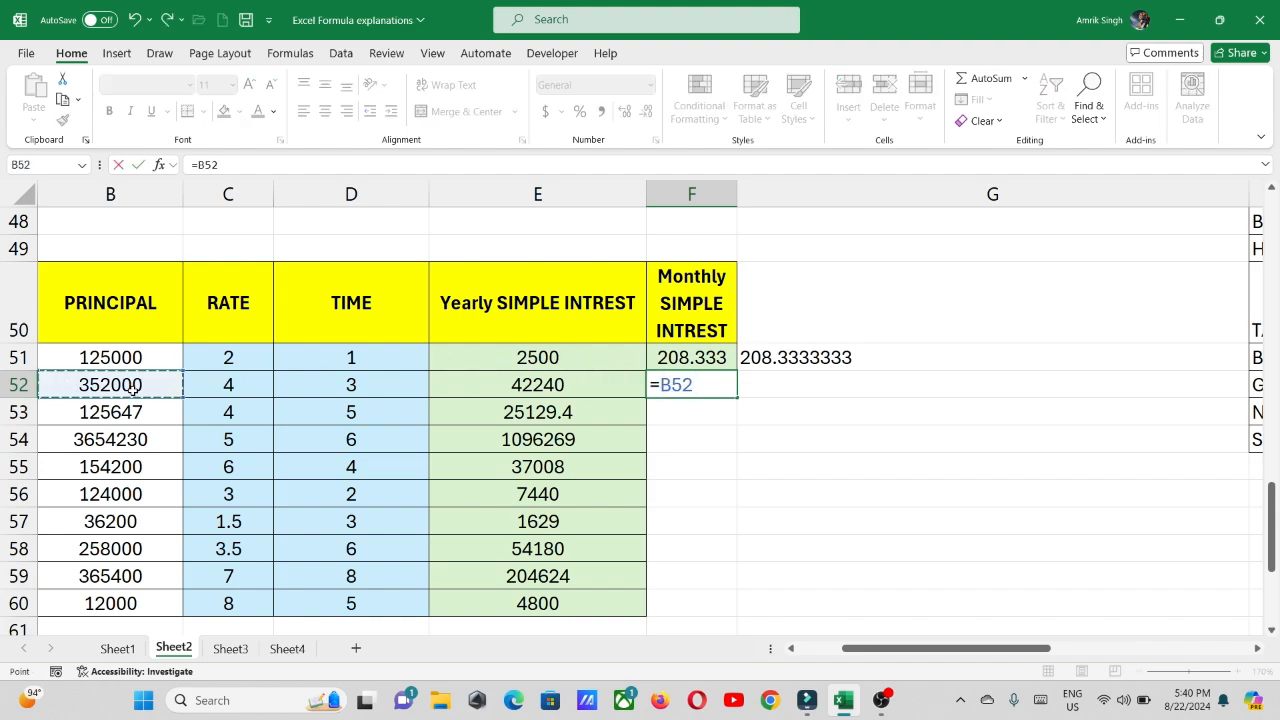
type("*")
left_click(213, 390)
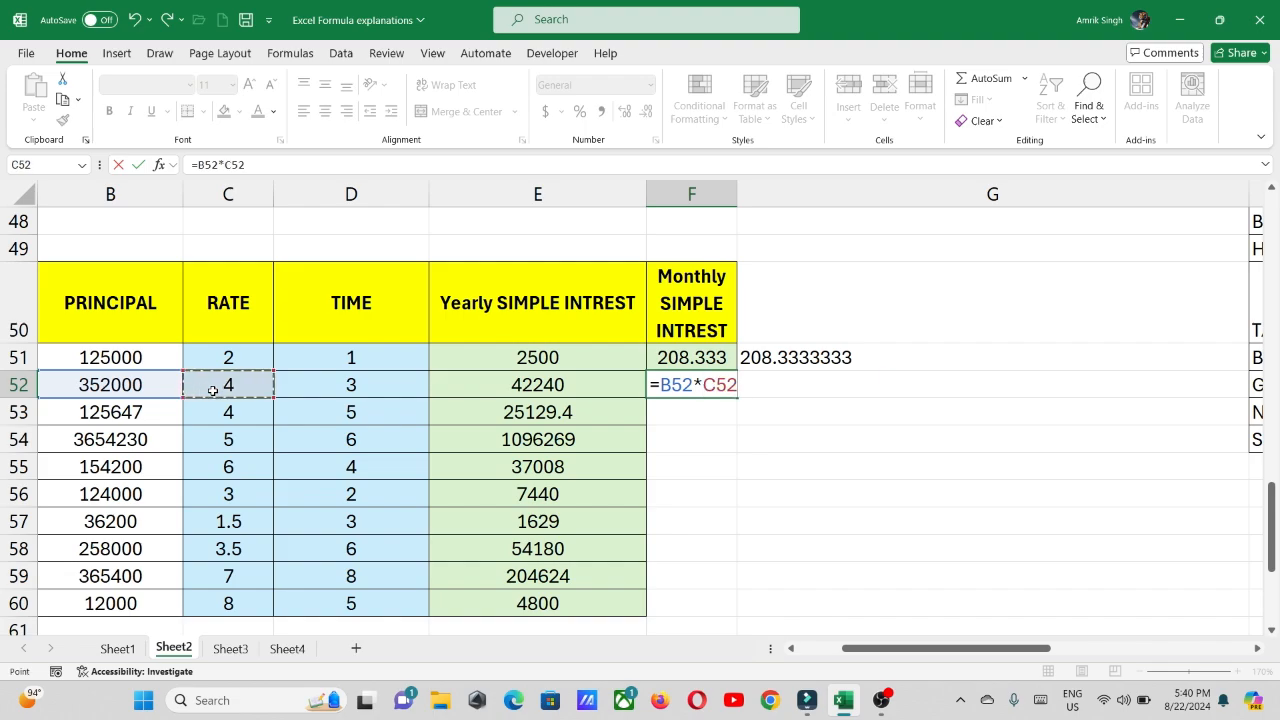
type("*")
left_click(361, 388)
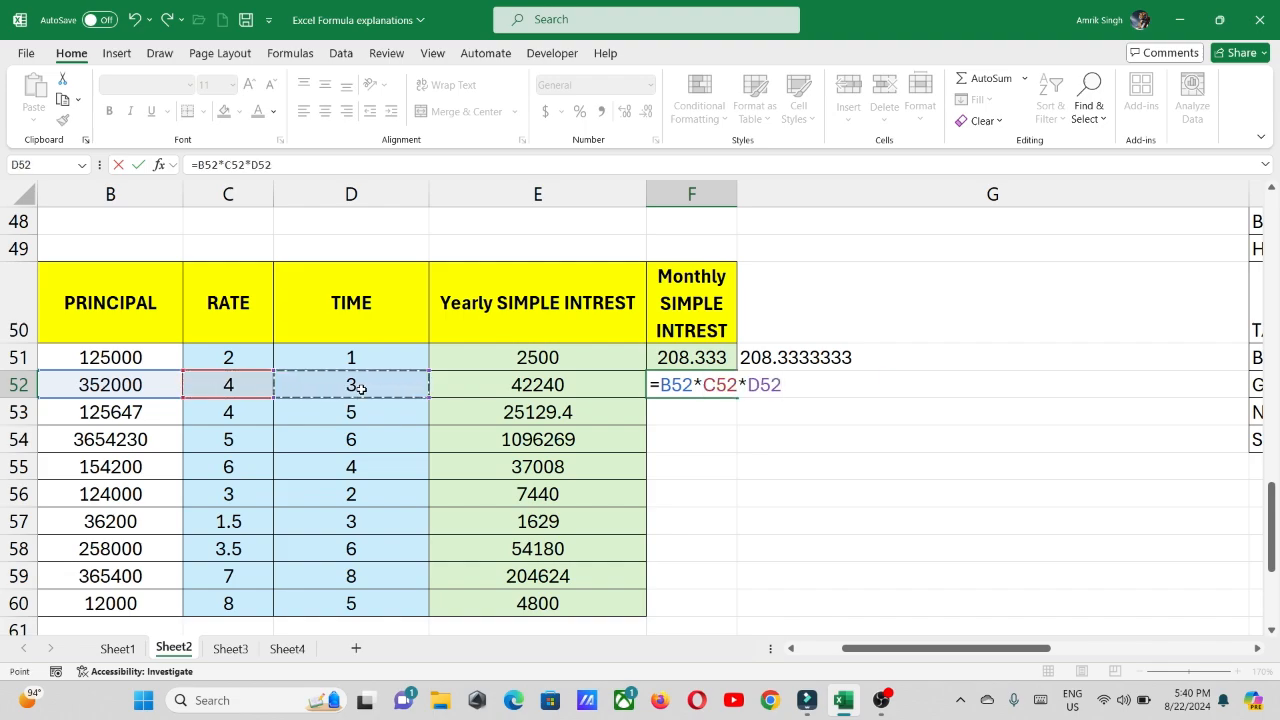
type("/1")
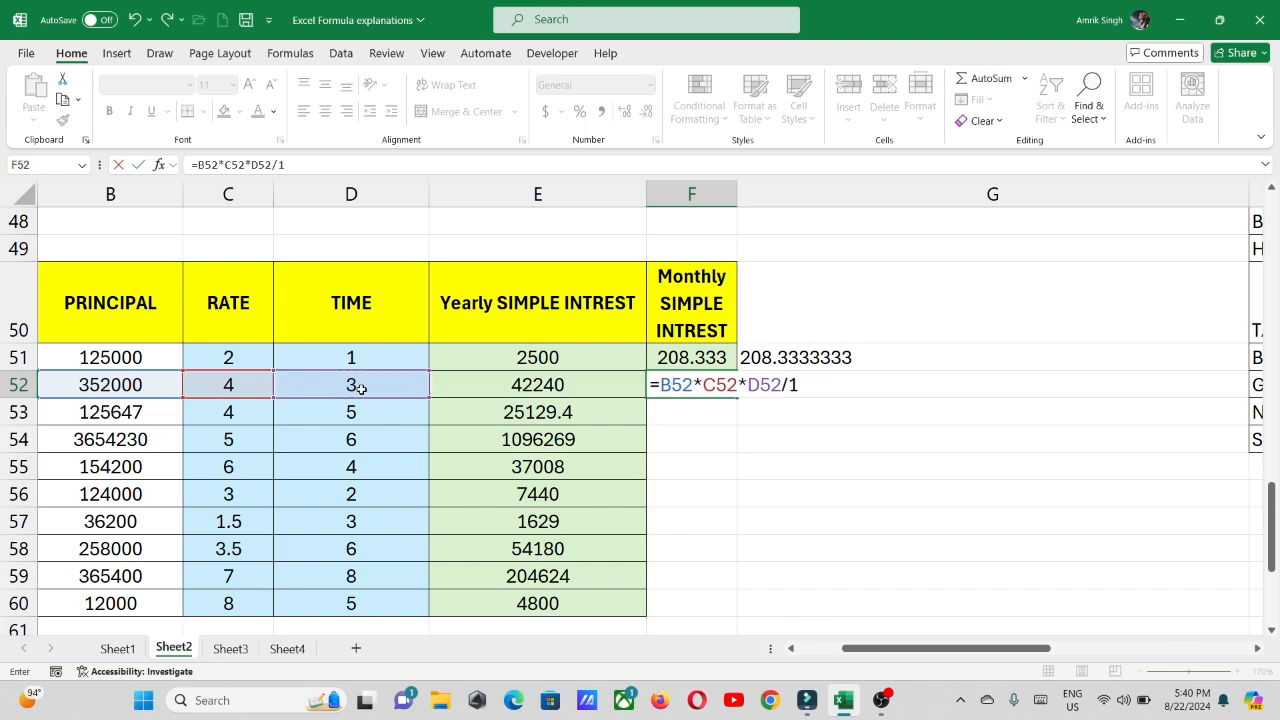
type("00")
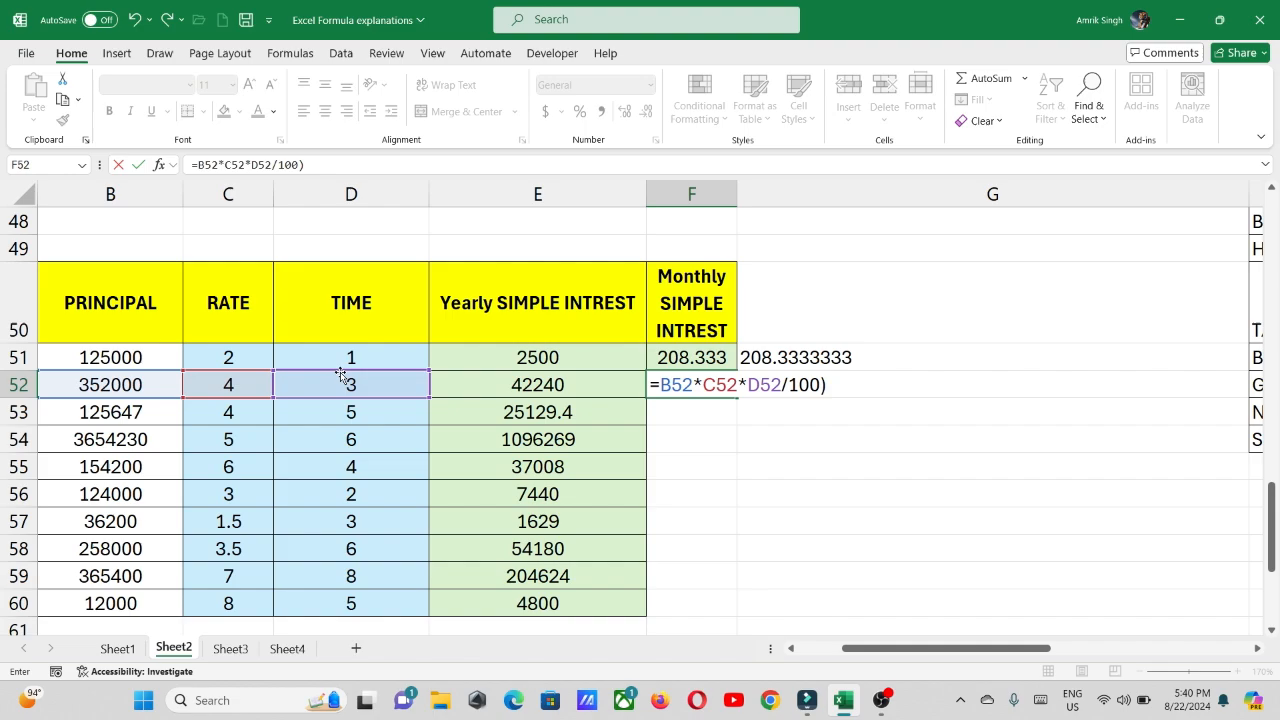
left_click(663, 385)
type("(")
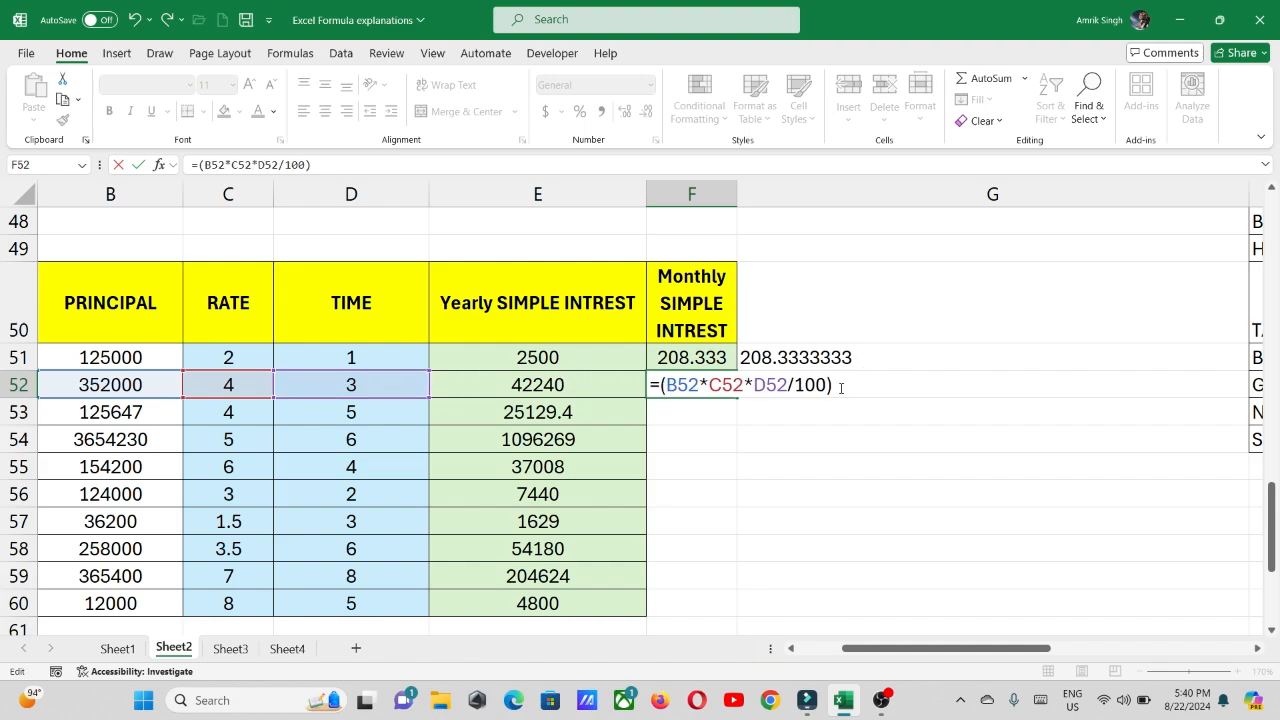
type("/12")
key("Return")
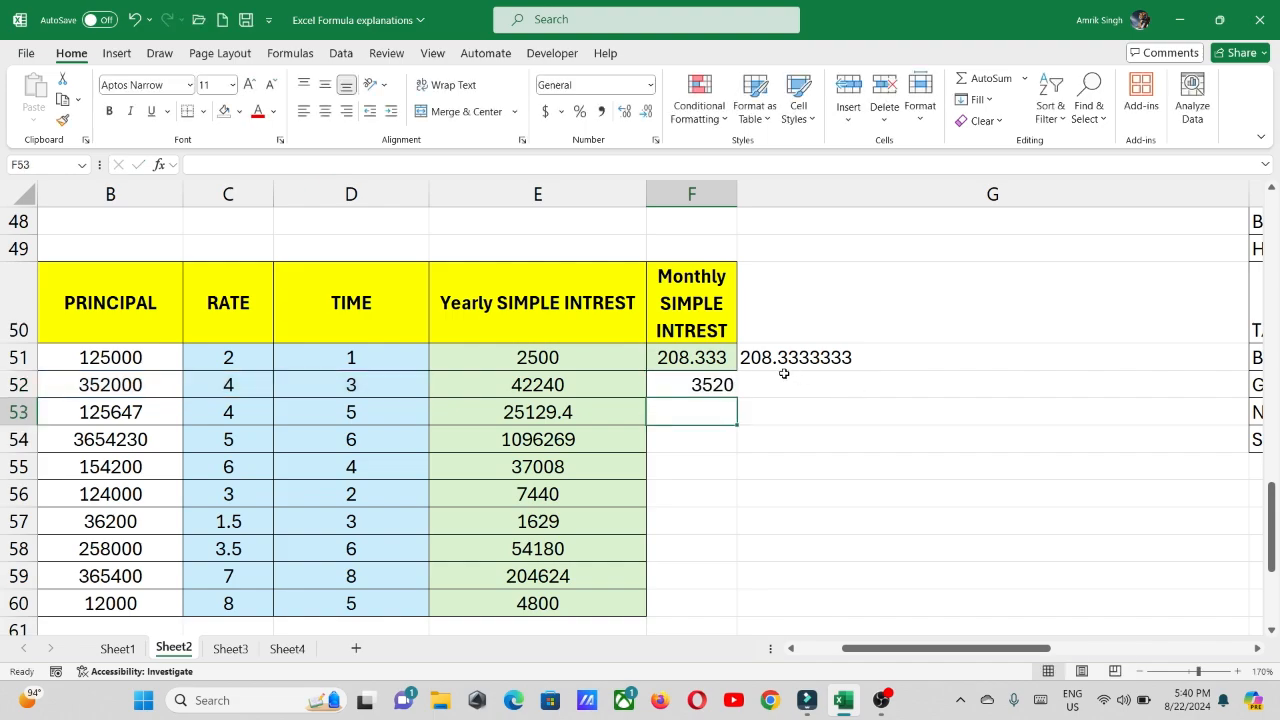
Fill the F52 formula down through F60 and shade F51:F60 light green
left_click(730, 381)
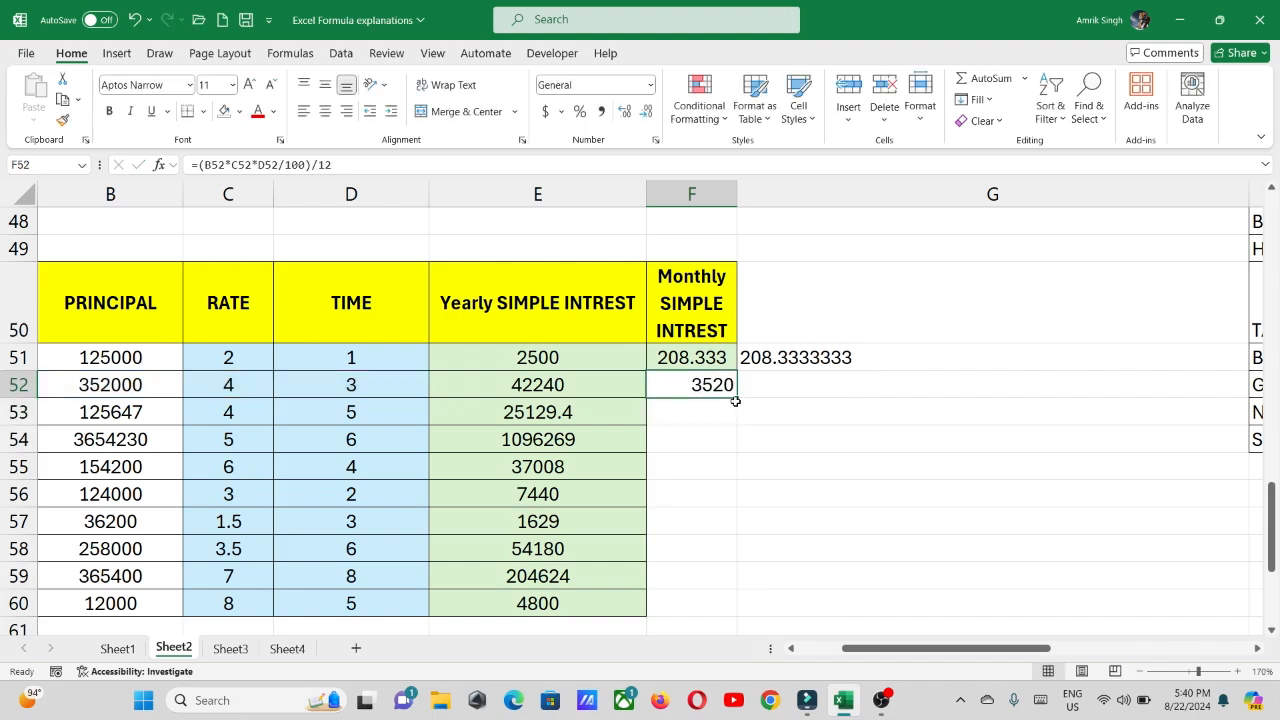
left_click_drag(736, 400, 751, 611)
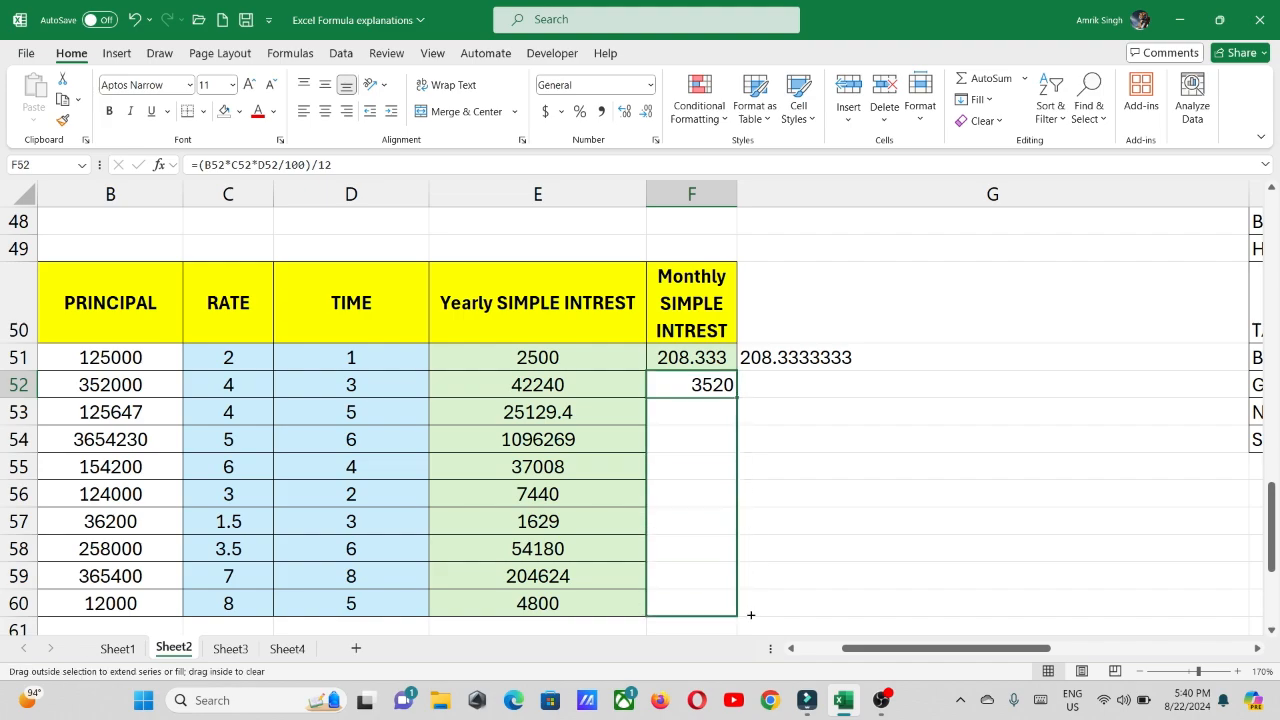
left_click_drag(713, 352, 716, 604)
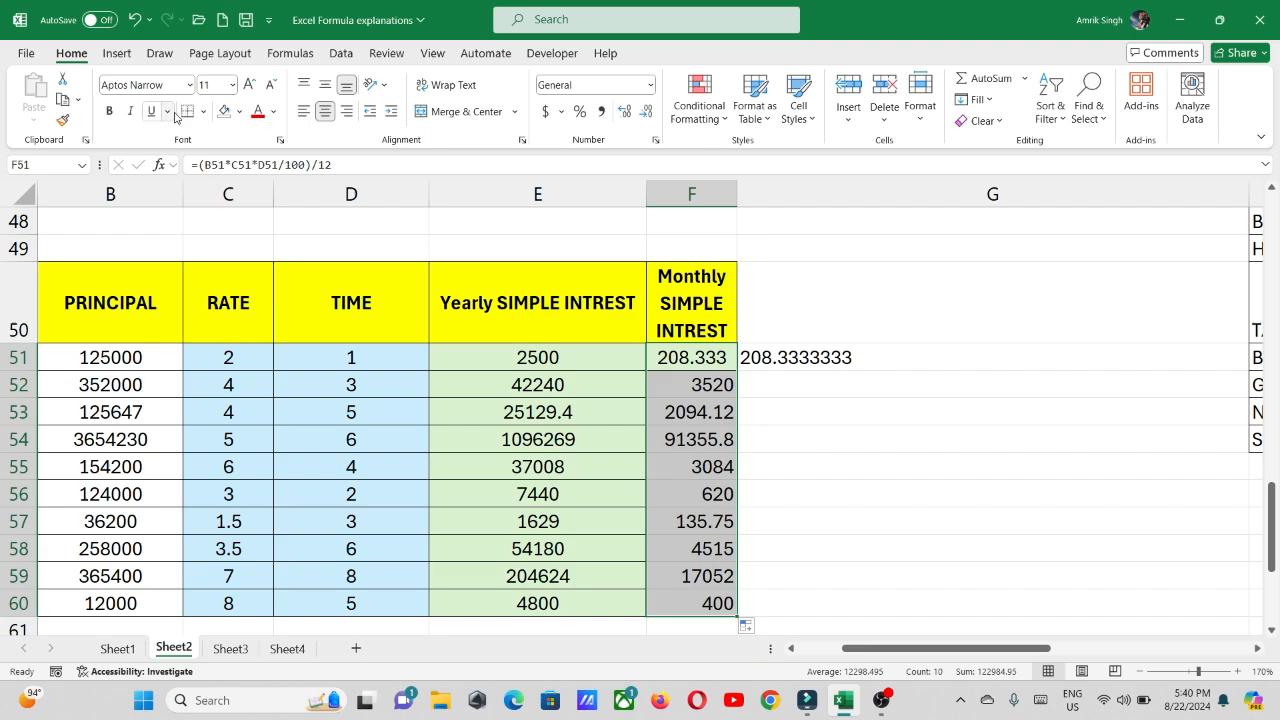
left_click(239, 111)
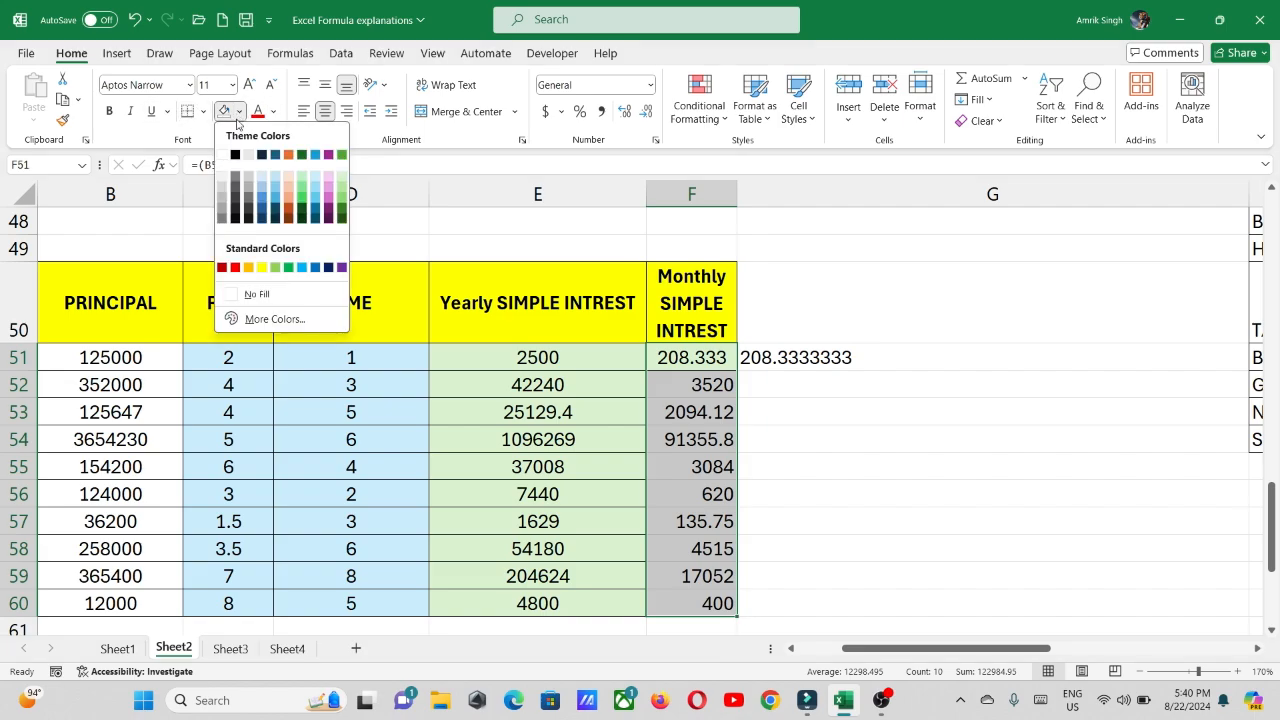
left_click(302, 177)
left_click(588, 375)
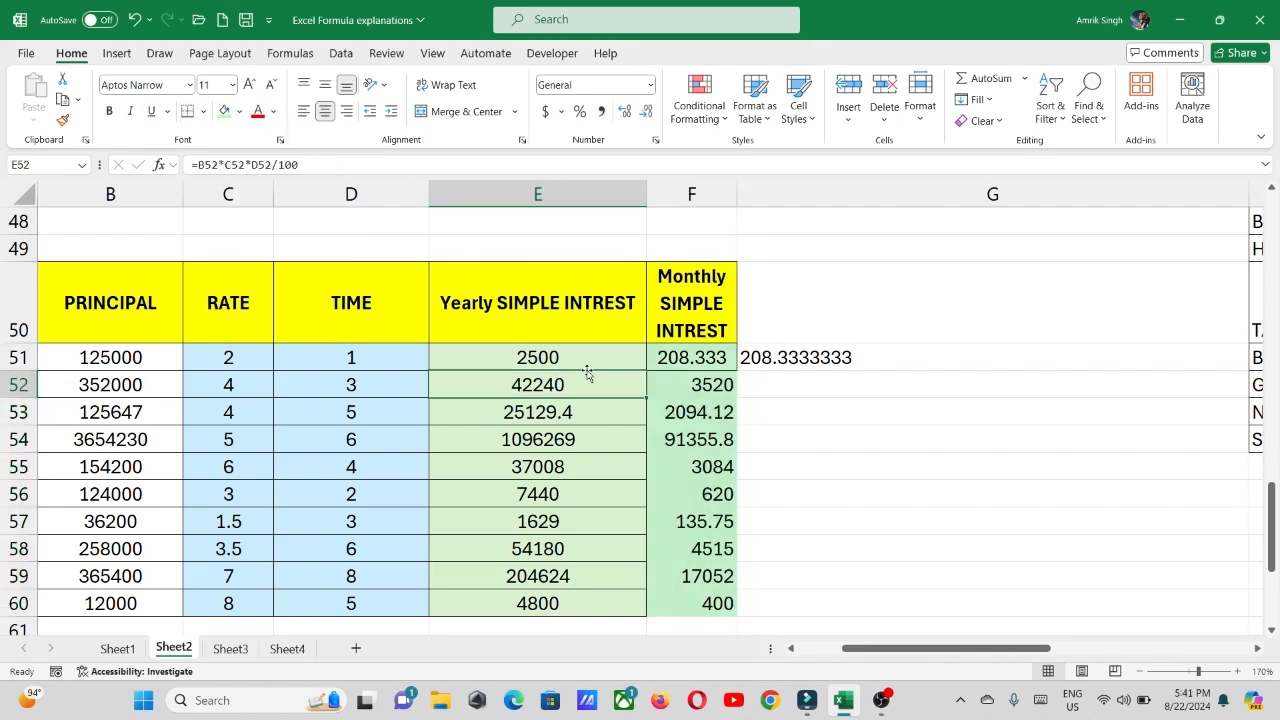
Fill the G51 formula down through G60 and shade G51:G60 the same light green
left_click_drag(579, 355, 584, 591)
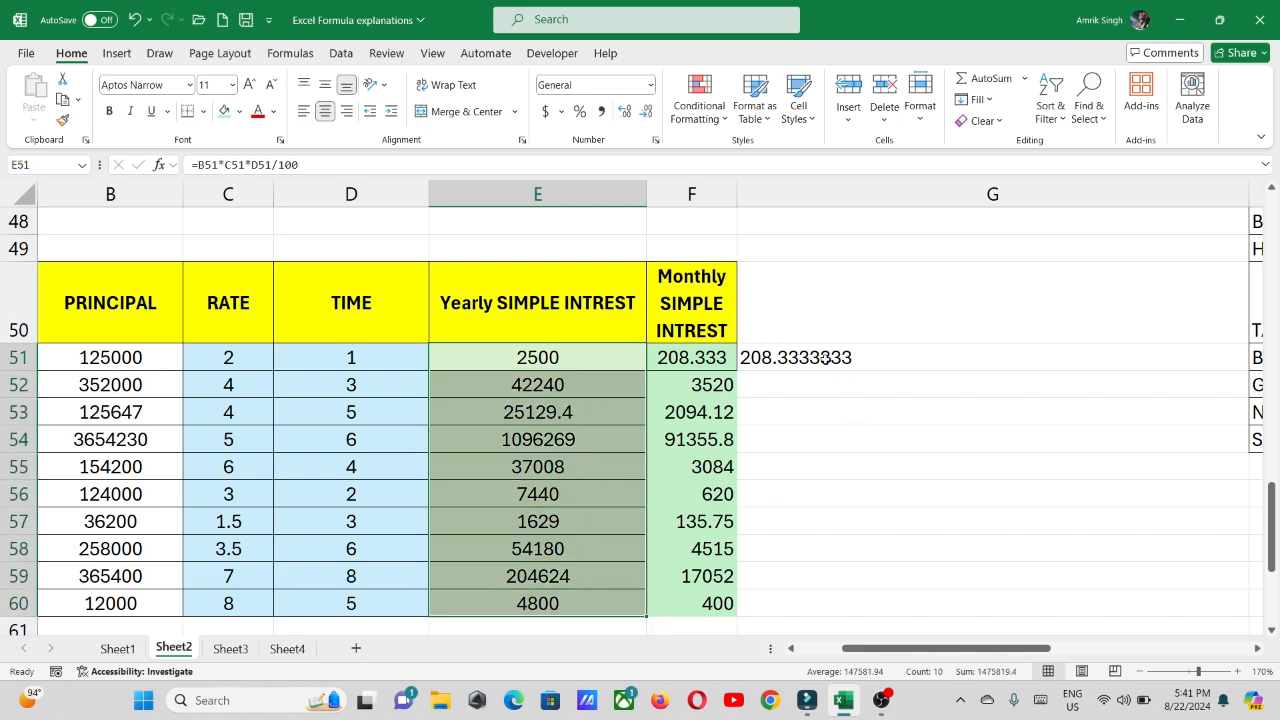
left_click(830, 359)
left_click_drag(1250, 371, 1248, 612)
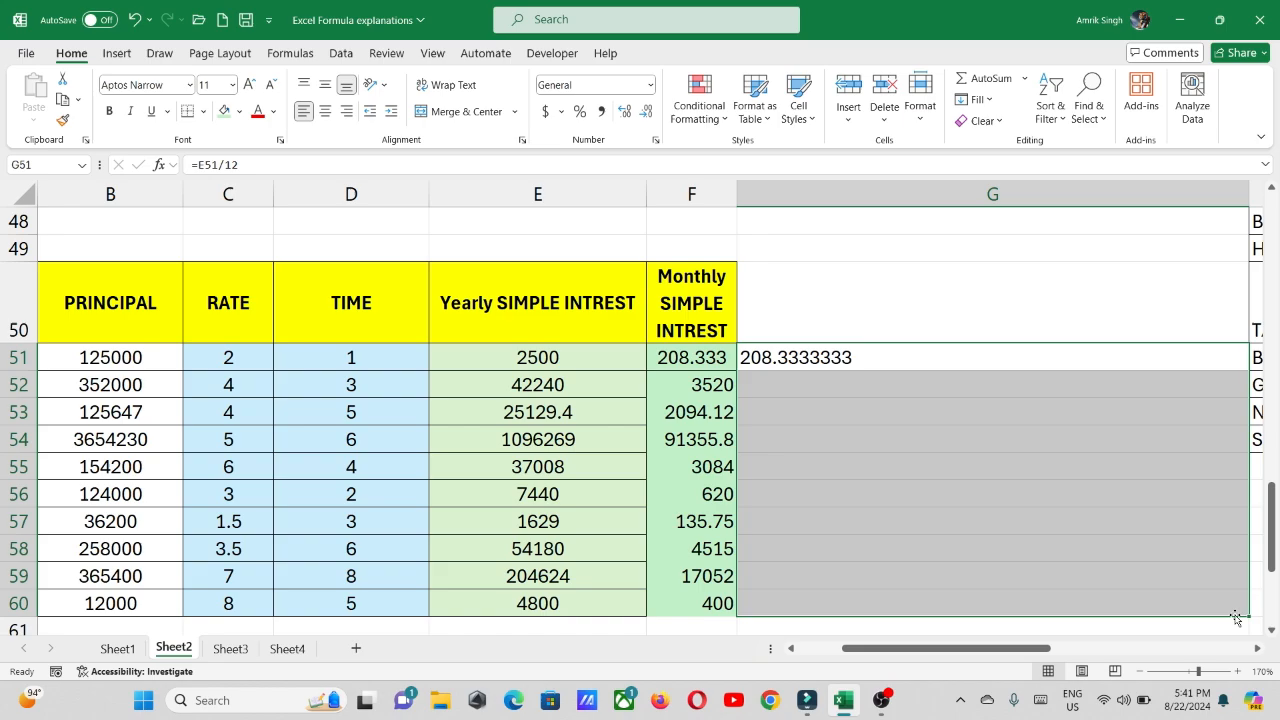
left_click(239, 111)
left_click(301, 177)
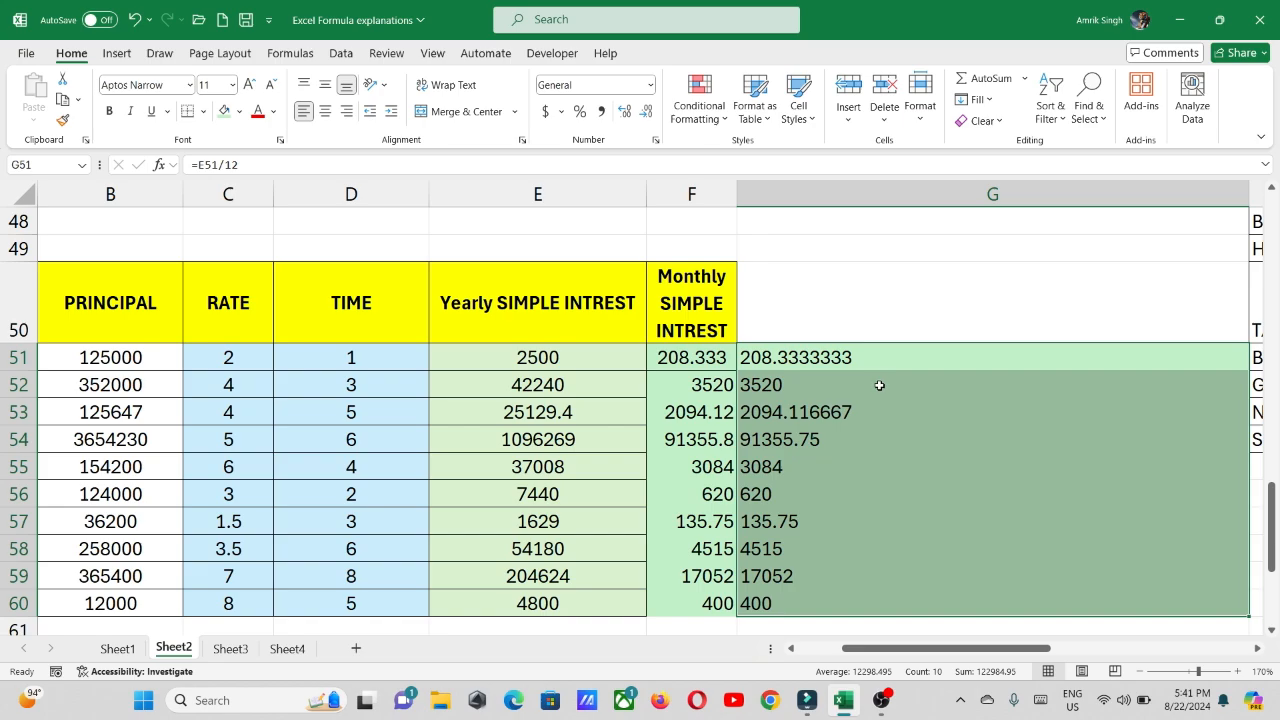
Check the monthly simple interest formulas in F51 and F52
left_click(712, 352)
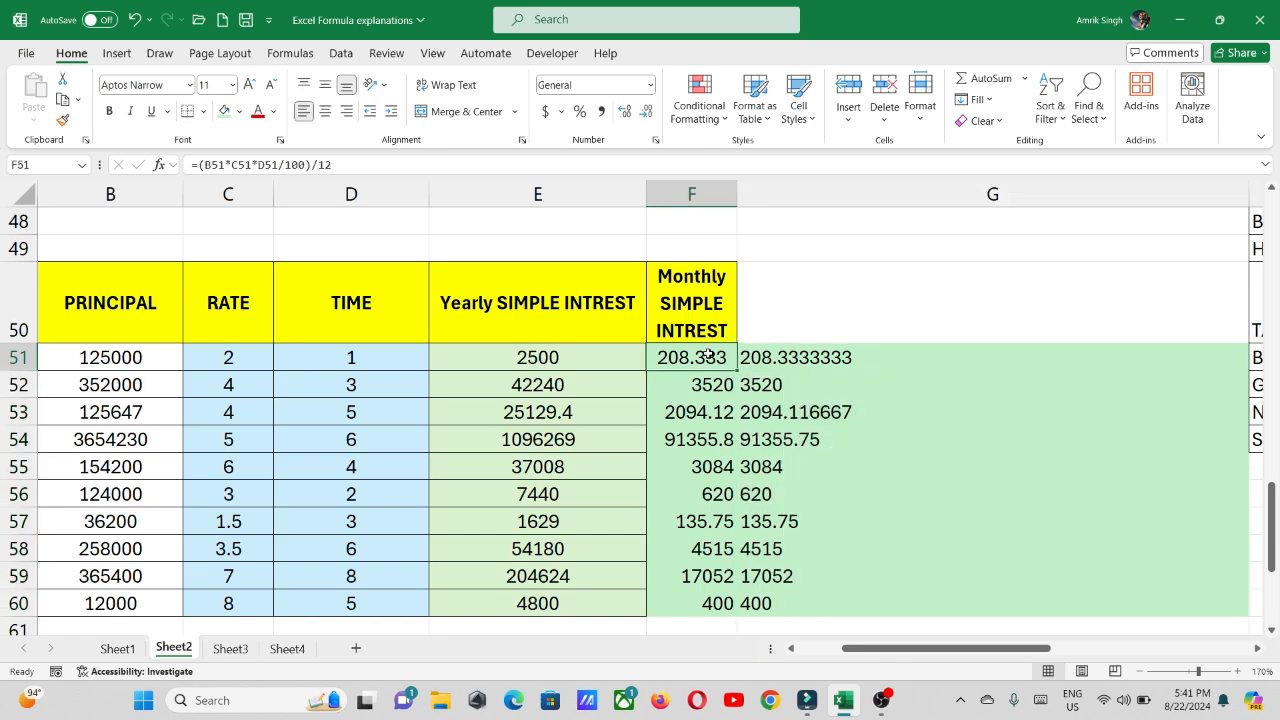
left_click(705, 383)
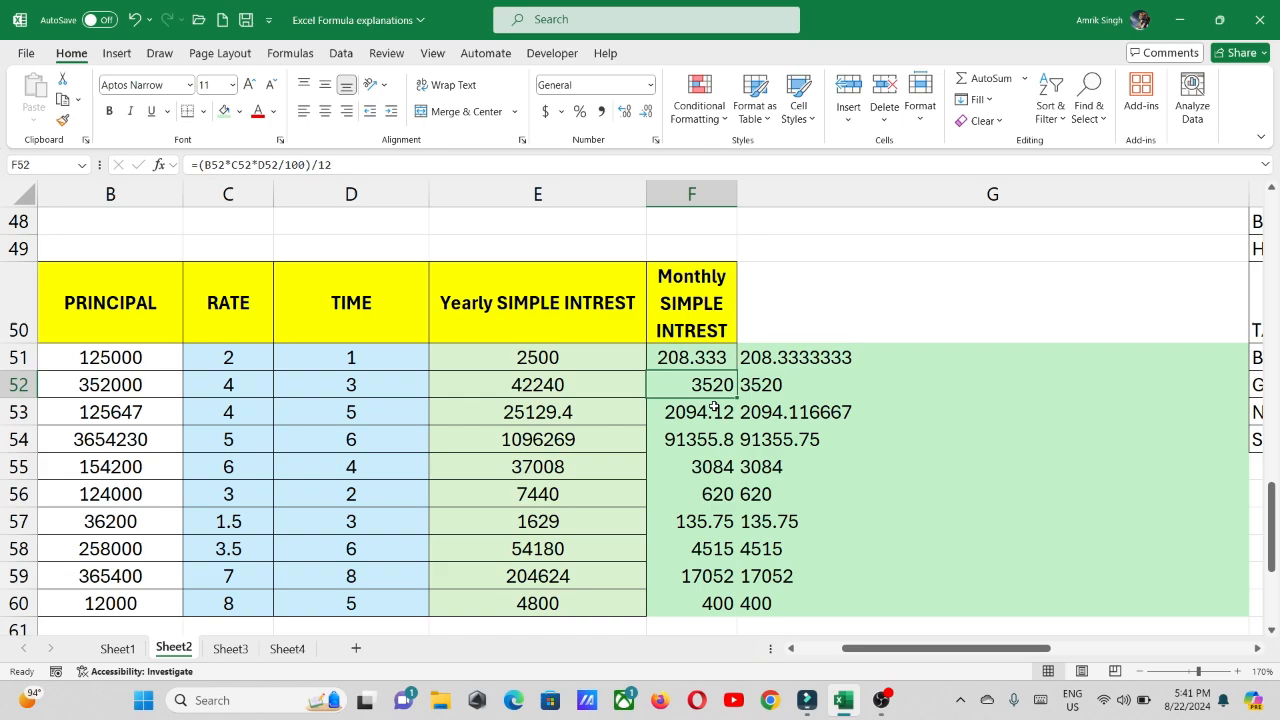
double_click(712, 388)
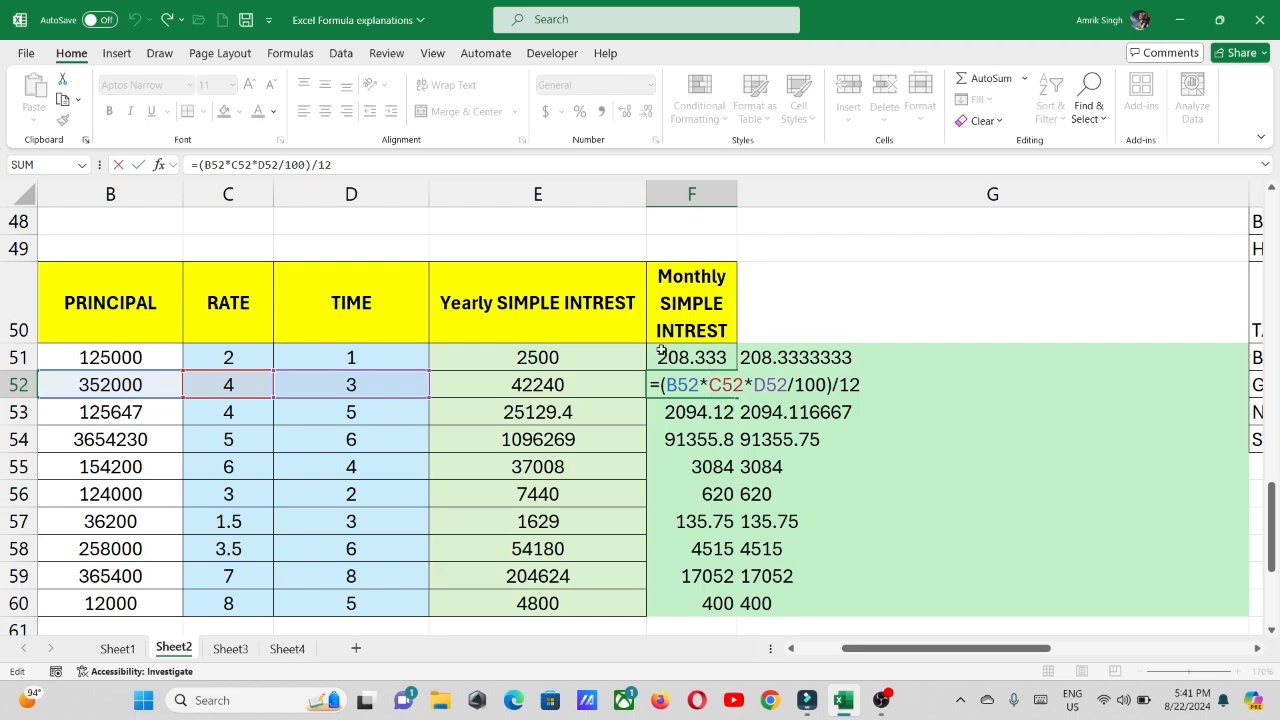
key("ctrl+Return")
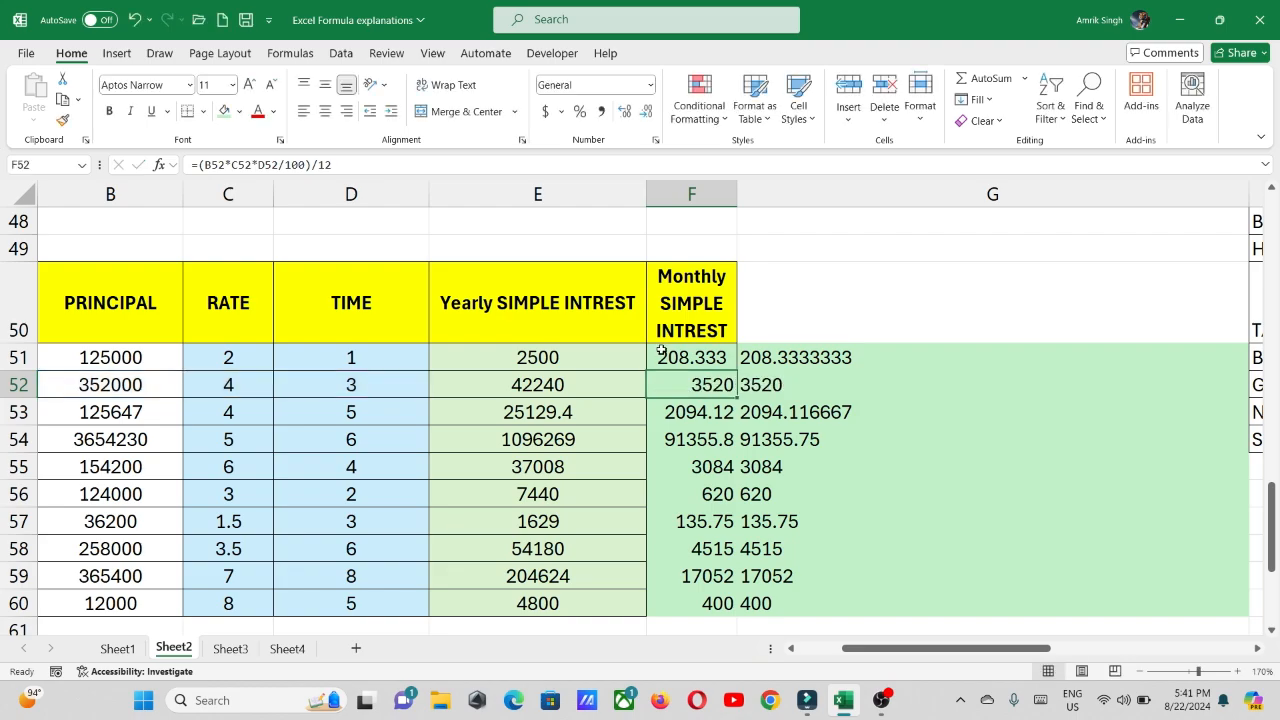
Apply all borders to F50:G60 and copy the Monthly SIMPLE INTREST heading from F50 into G50
left_click_drag(737, 303, 865, 540)
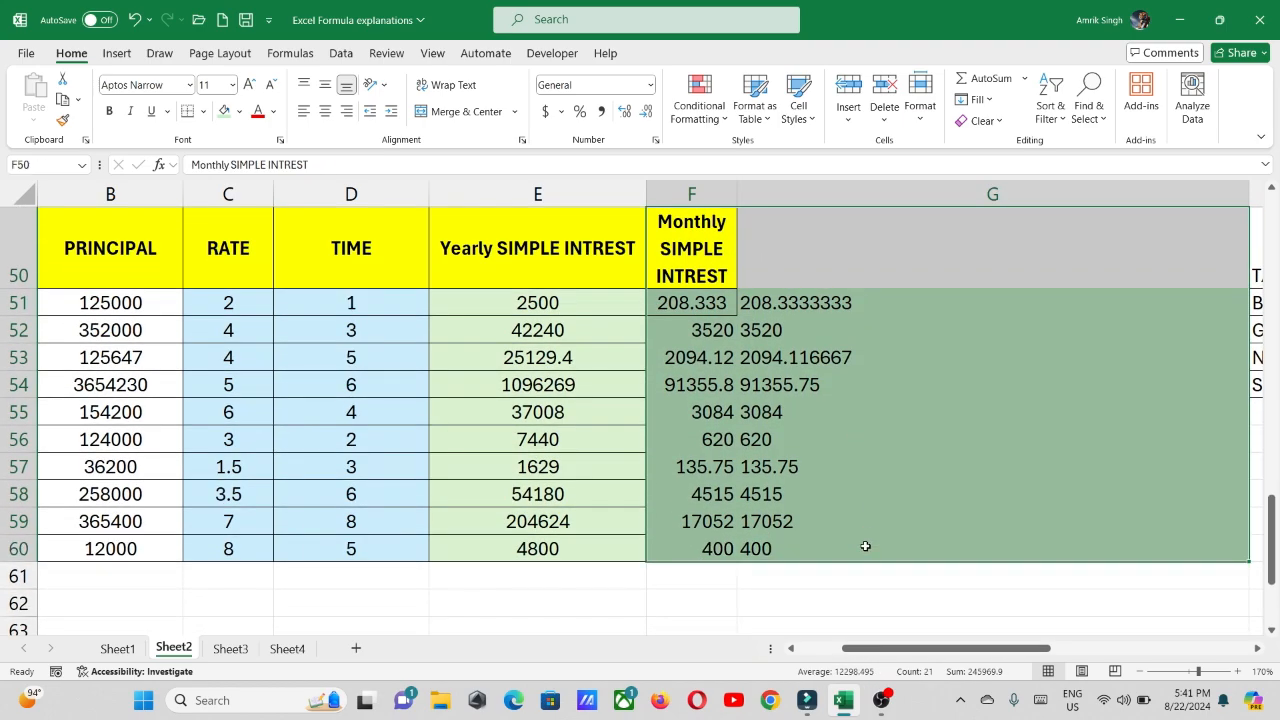
left_click(793, 230)
left_click(706, 252)
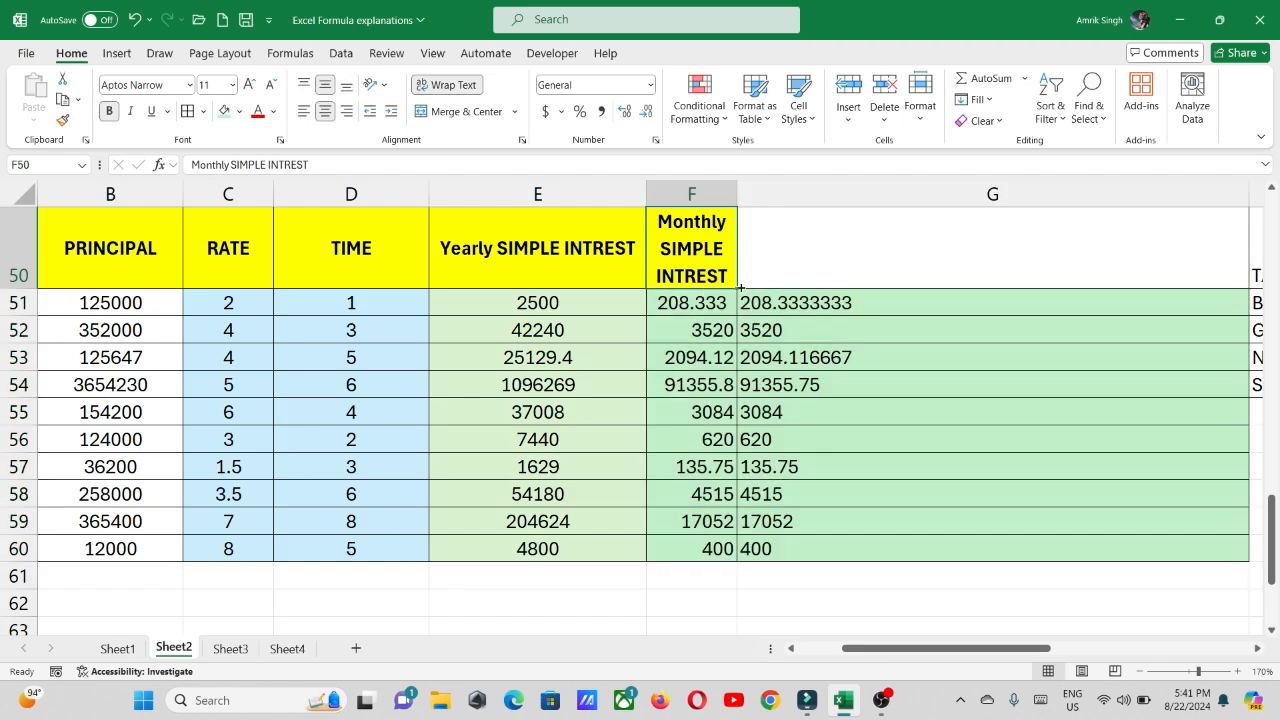
left_click_drag(736, 288, 1008, 257)
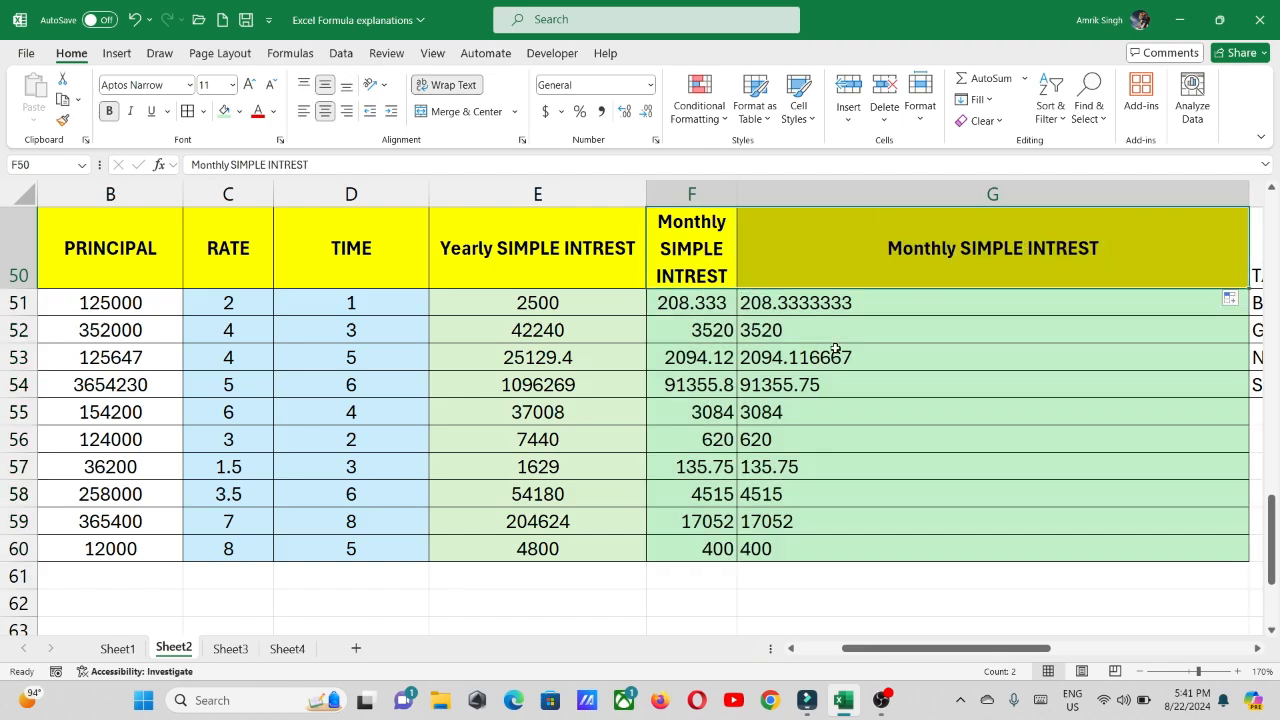